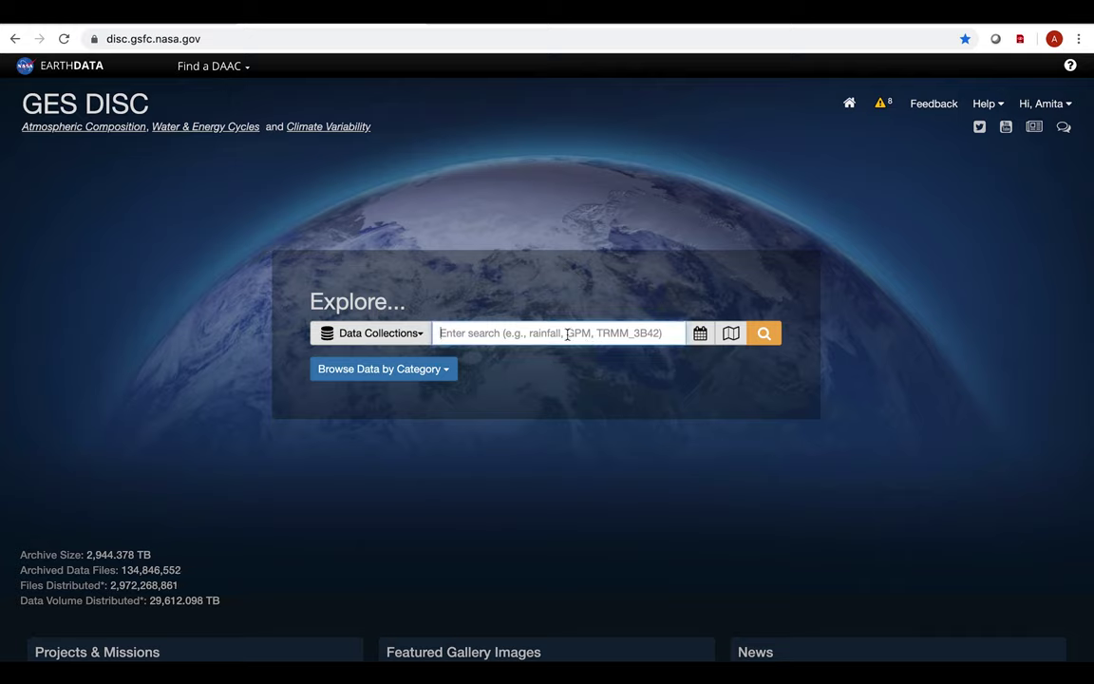
Search the data collections for "GLDAS 2.1 noah"
left_click(568, 335)
type("GL")
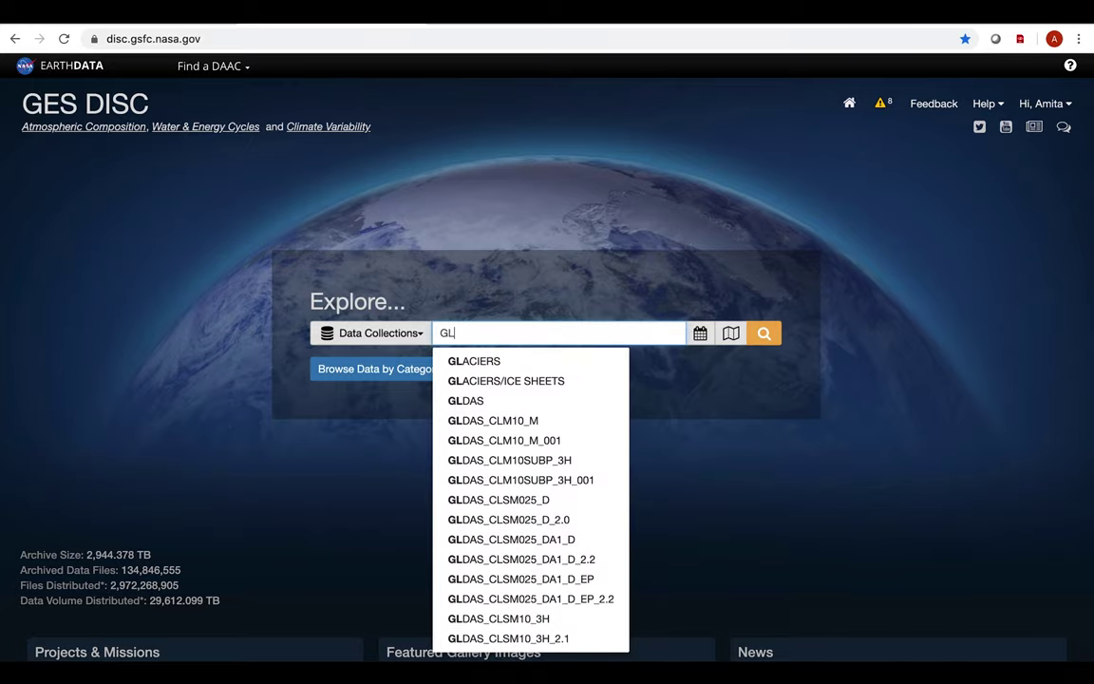
type("DAS 2,")
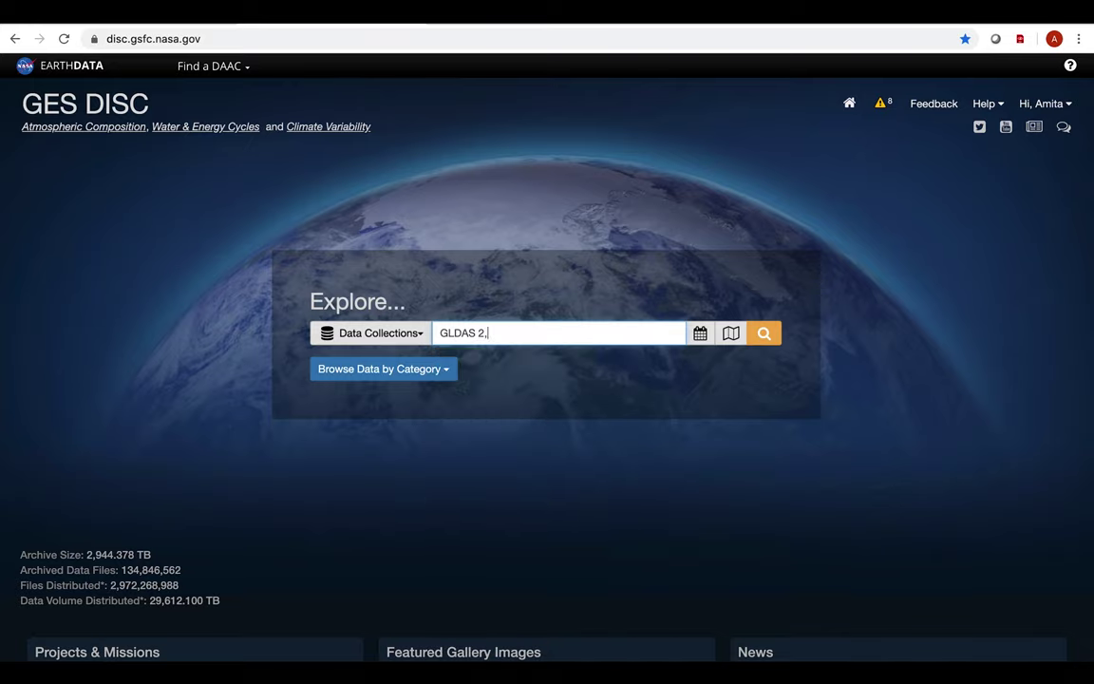
key("BackSpace")
key("BackSpace")
type(".1 noah")
key("Return")
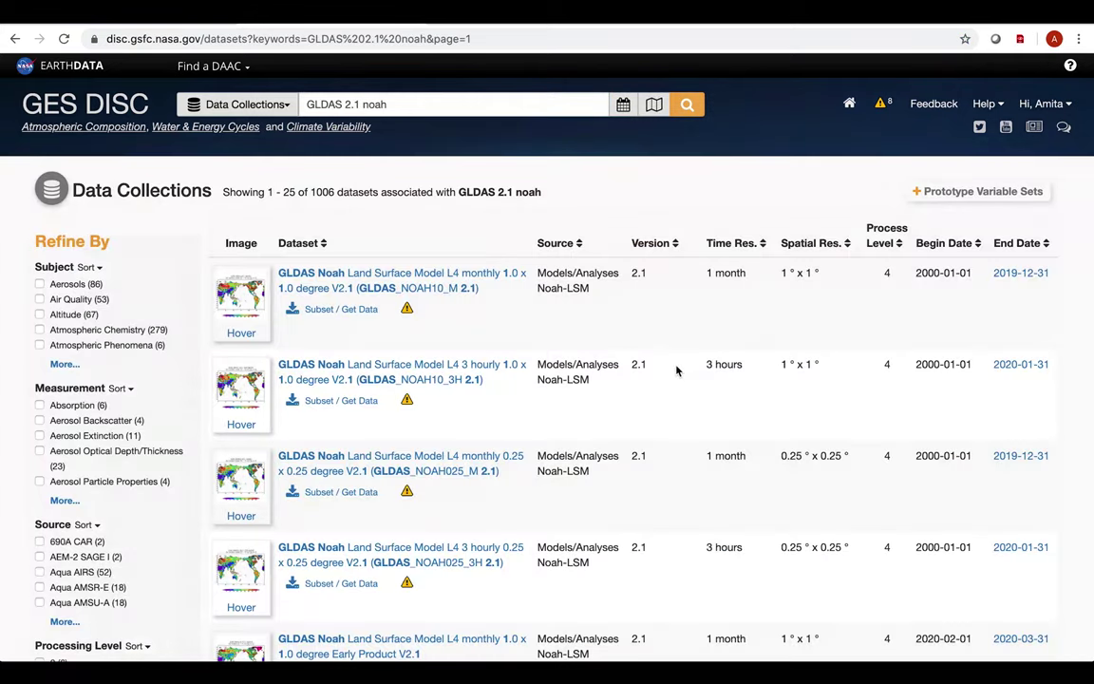
Examine the temporal resolution, spatial resolution, and begin and end dates of the GLDAS Noah datasets in the results
scroll(676, 371, "down", 1)
scroll(677, 370, "down", 3)
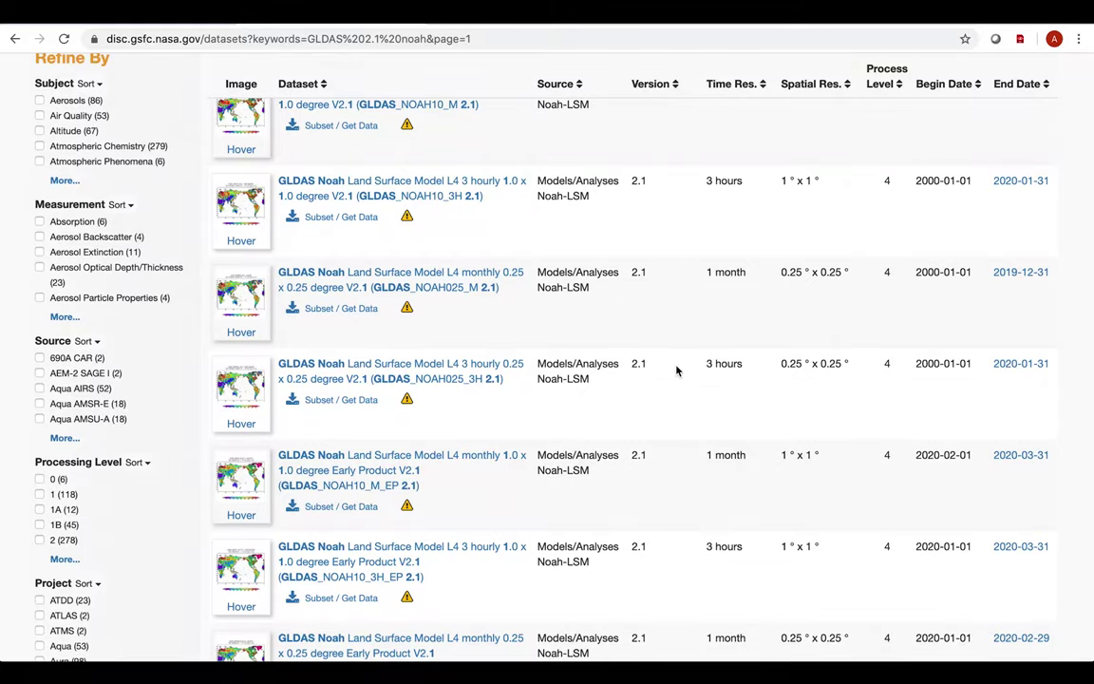
scroll(677, 371, "up", 4)
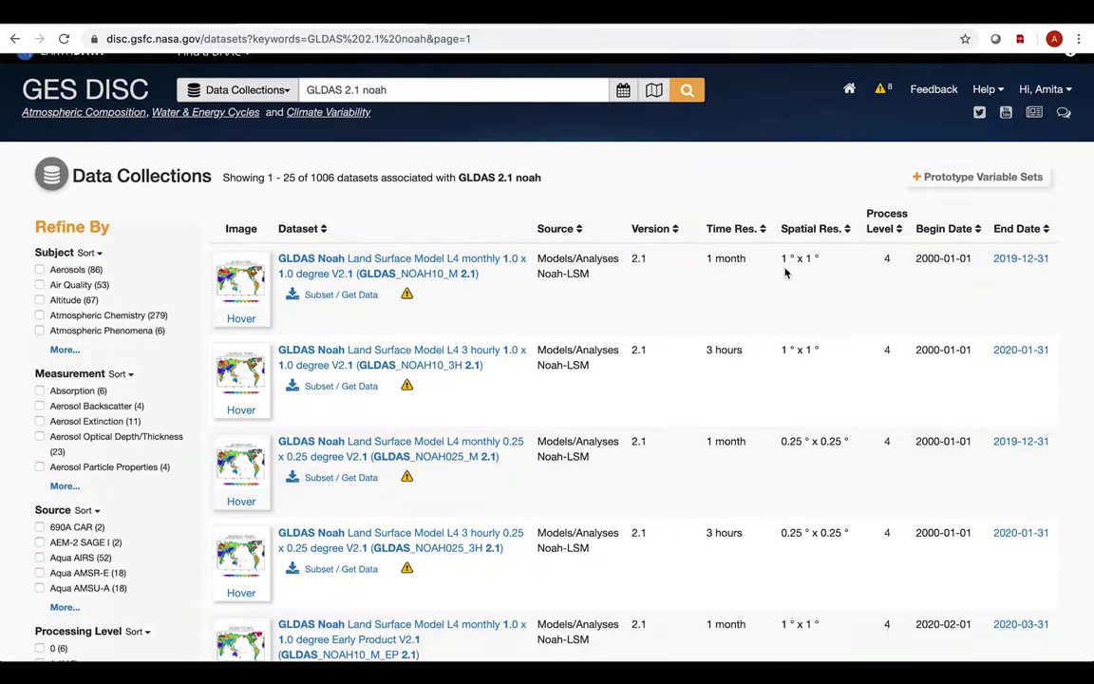
scroll(774, 445, "down", 3)
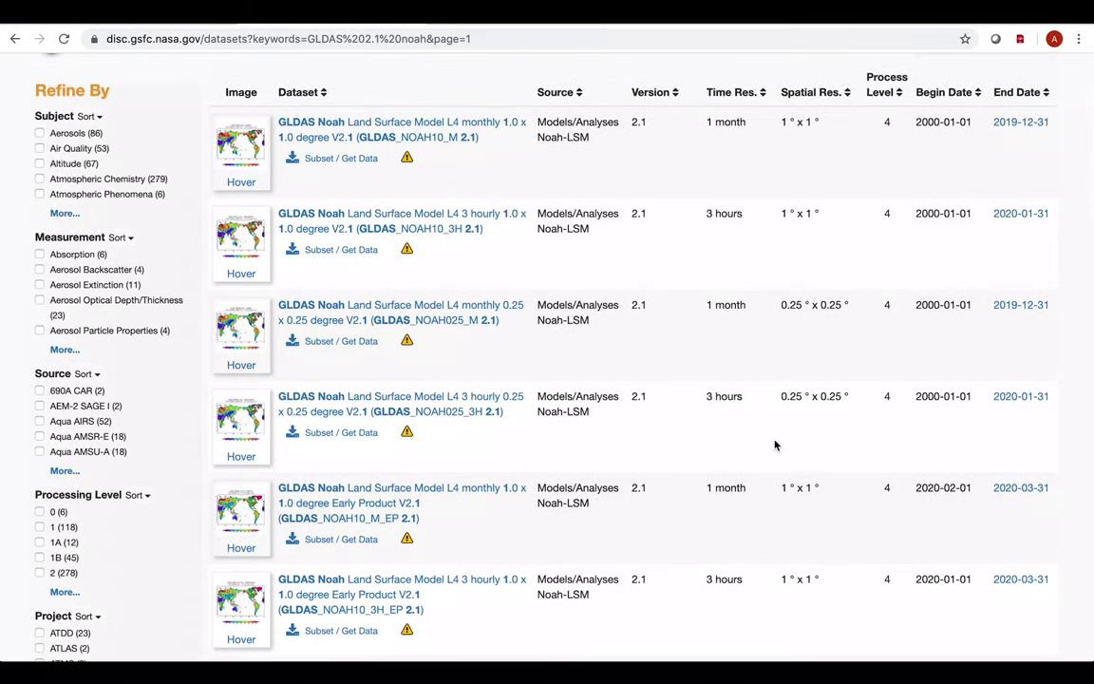
scroll(774, 444, "up", 3)
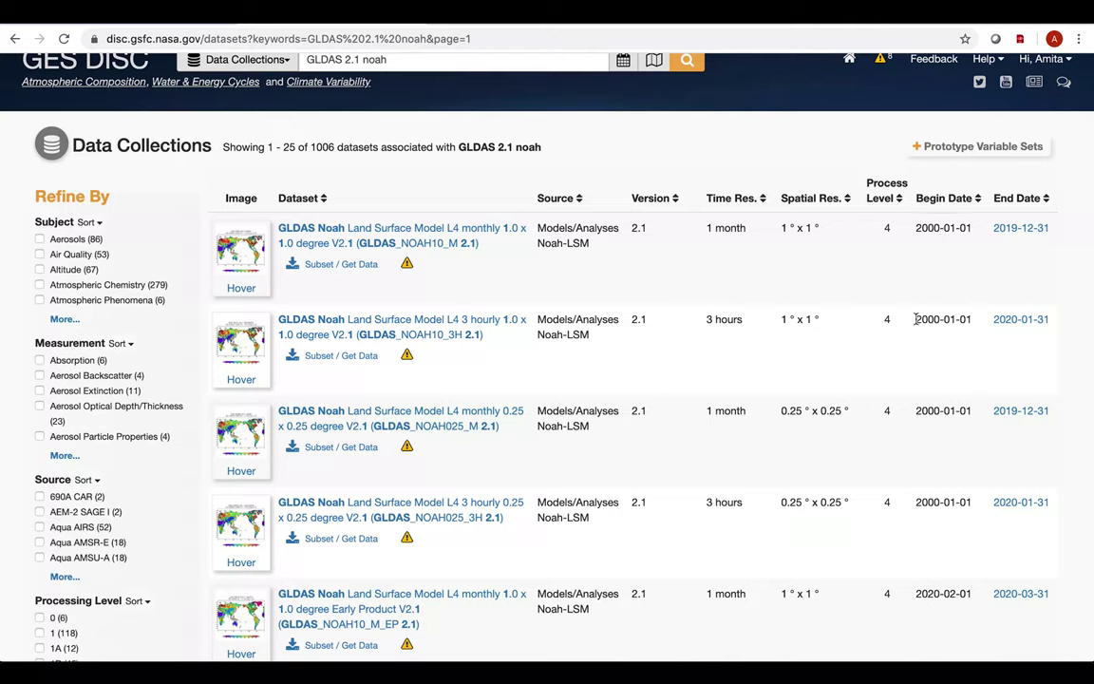
scroll(907, 337, "down", 2)
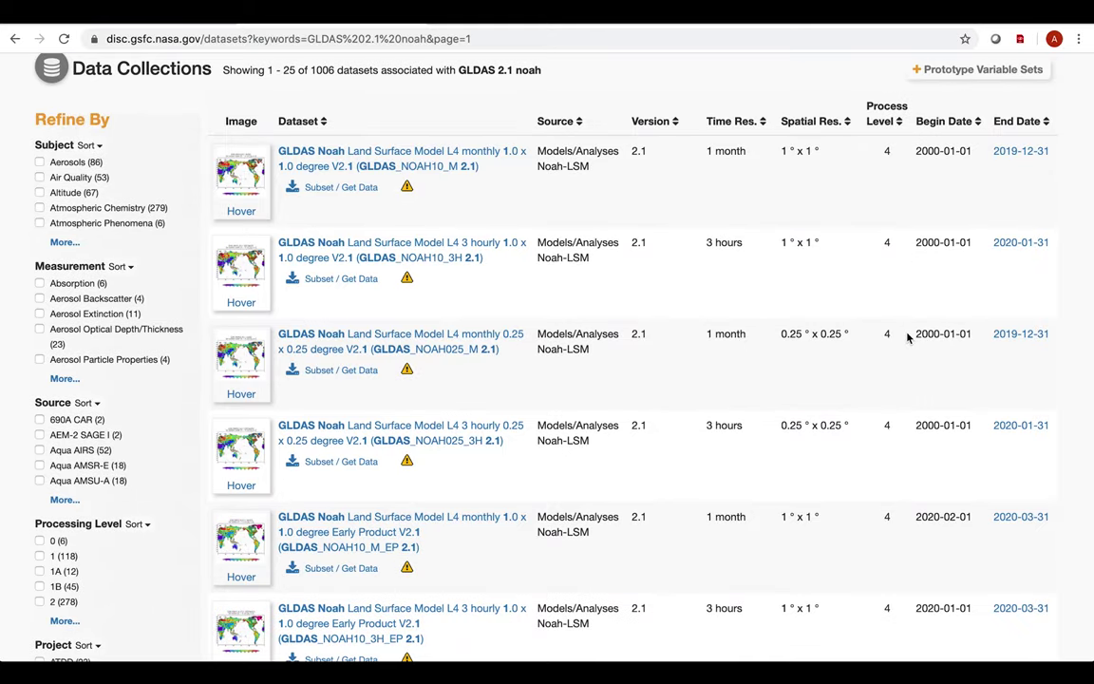
scroll(907, 337, "down", 6)
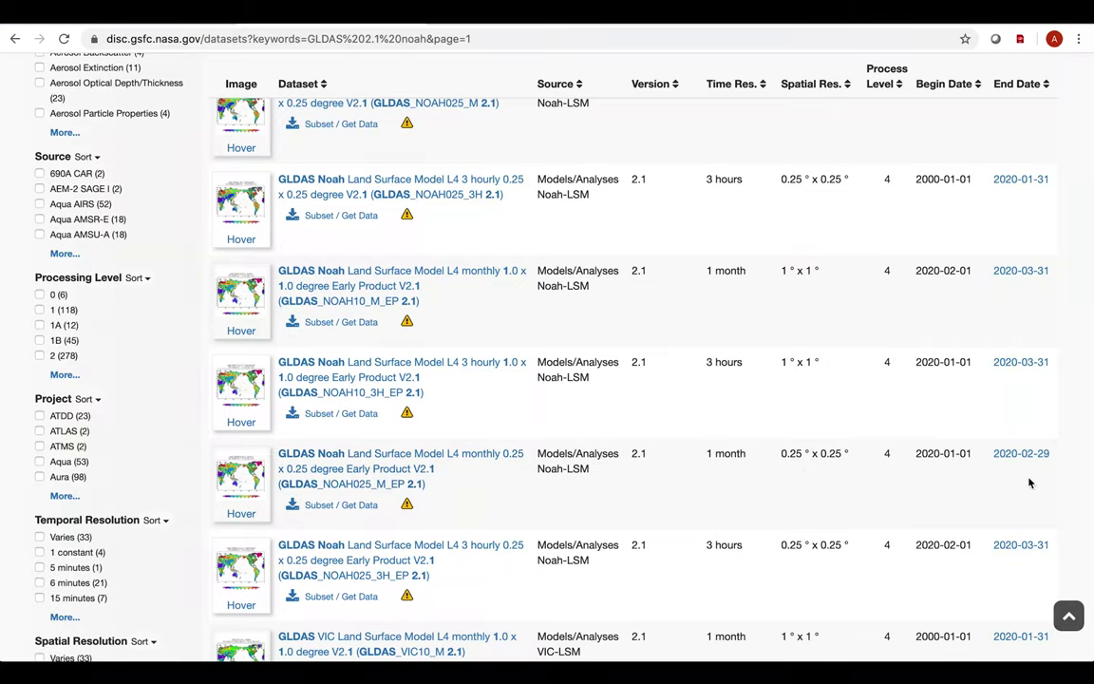
scroll(1032, 478, "up", 2)
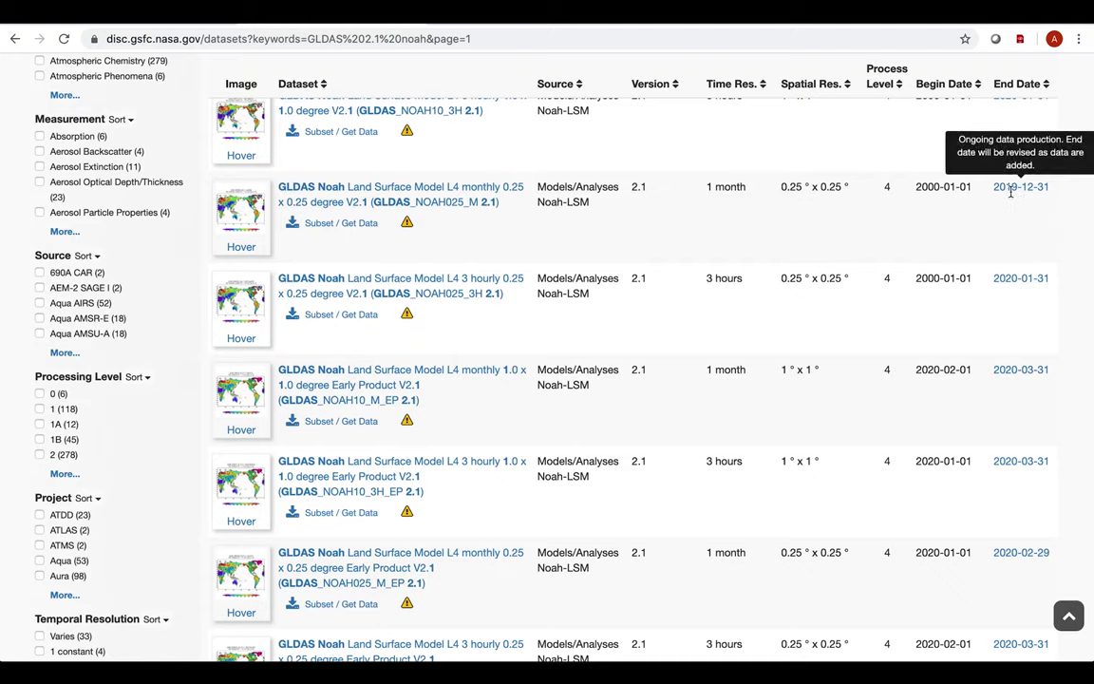
scroll(813, 220, "up", 4)
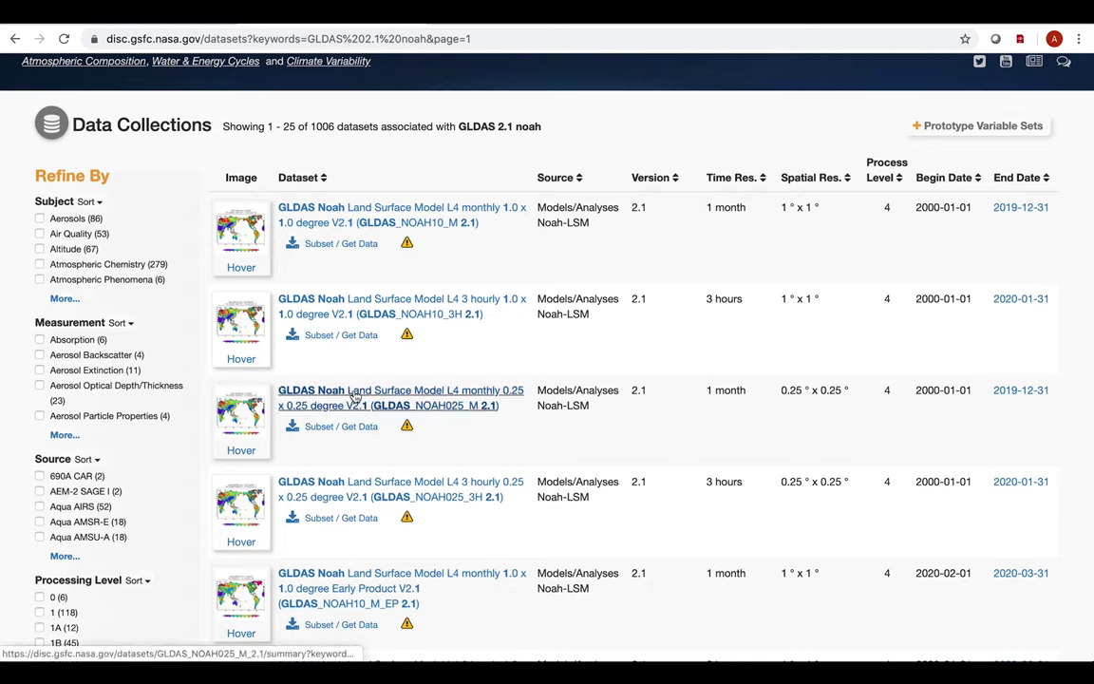
Open the GLDAS Noah monthly 0.25 x 0.25 degree V2.1 dataset (GLDAS_NOAH025_M) and review its data citation and product summary
left_click(298, 399)
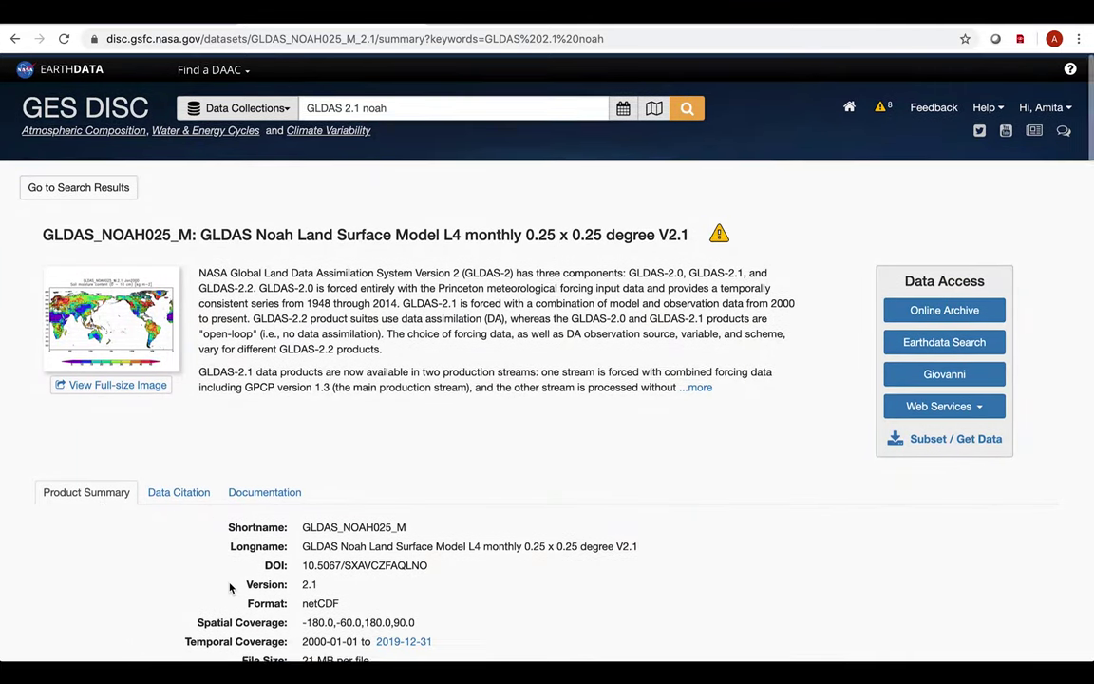
scroll(232, 587, "down", 2)
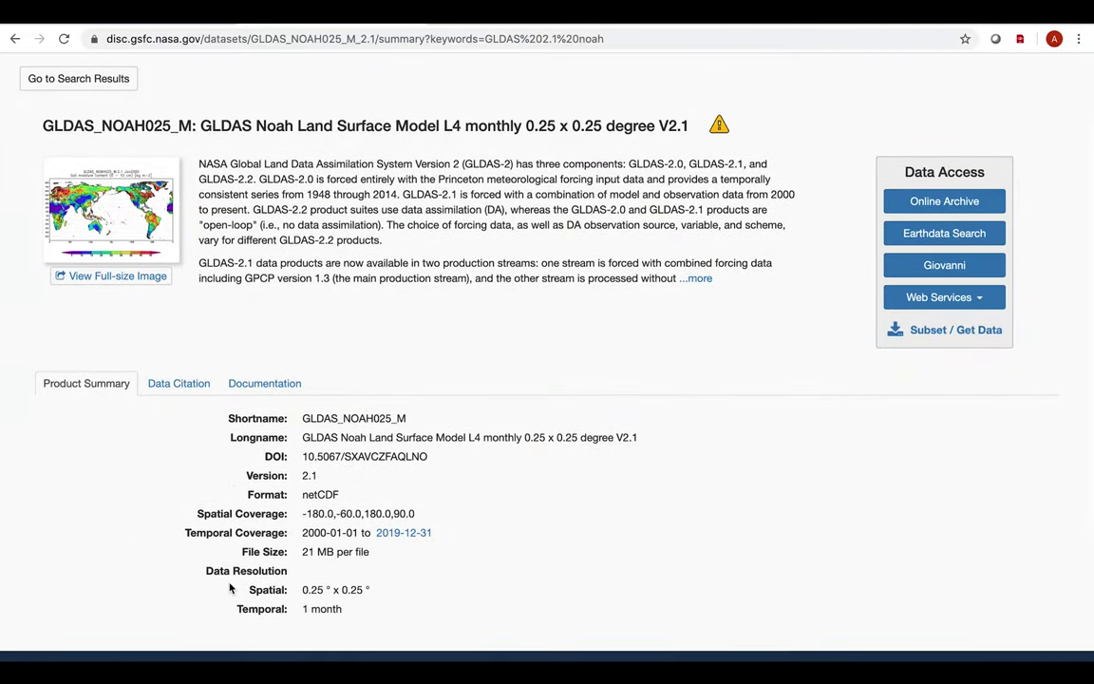
left_click(171, 387)
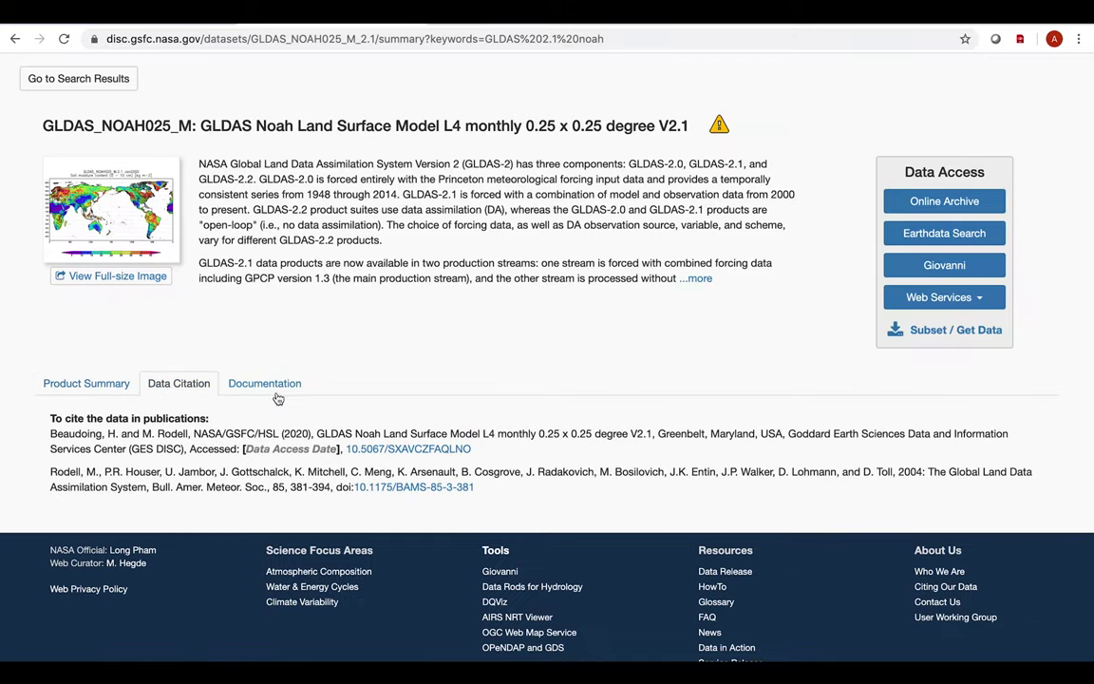
left_click(86, 384)
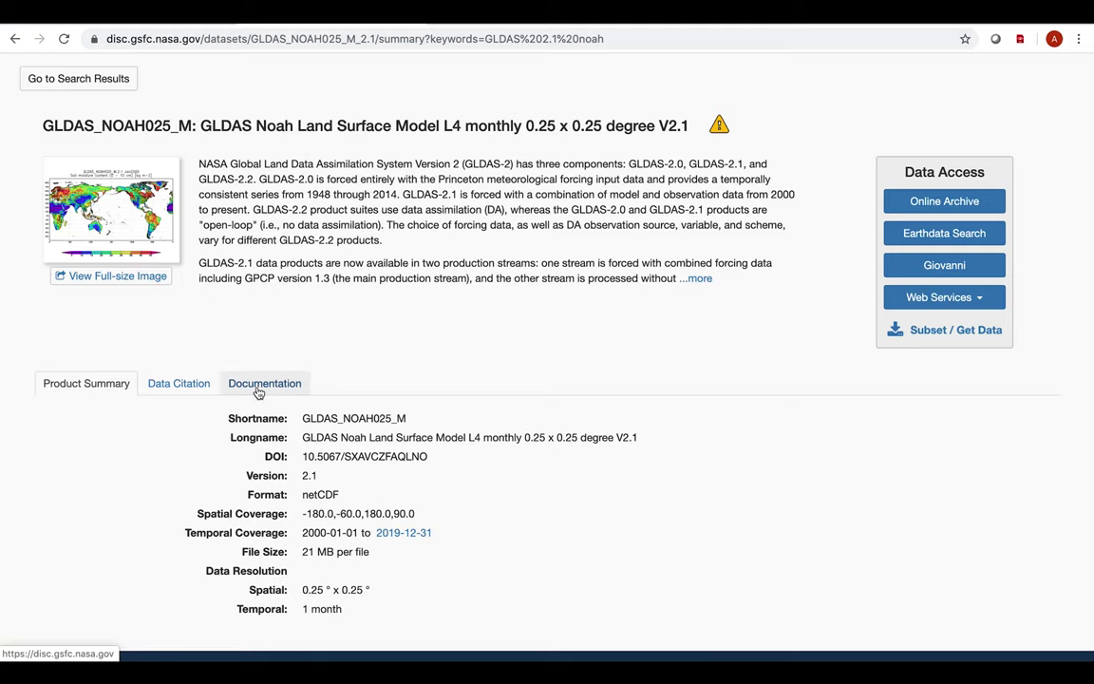
scroll(620, 559, "down", 1)
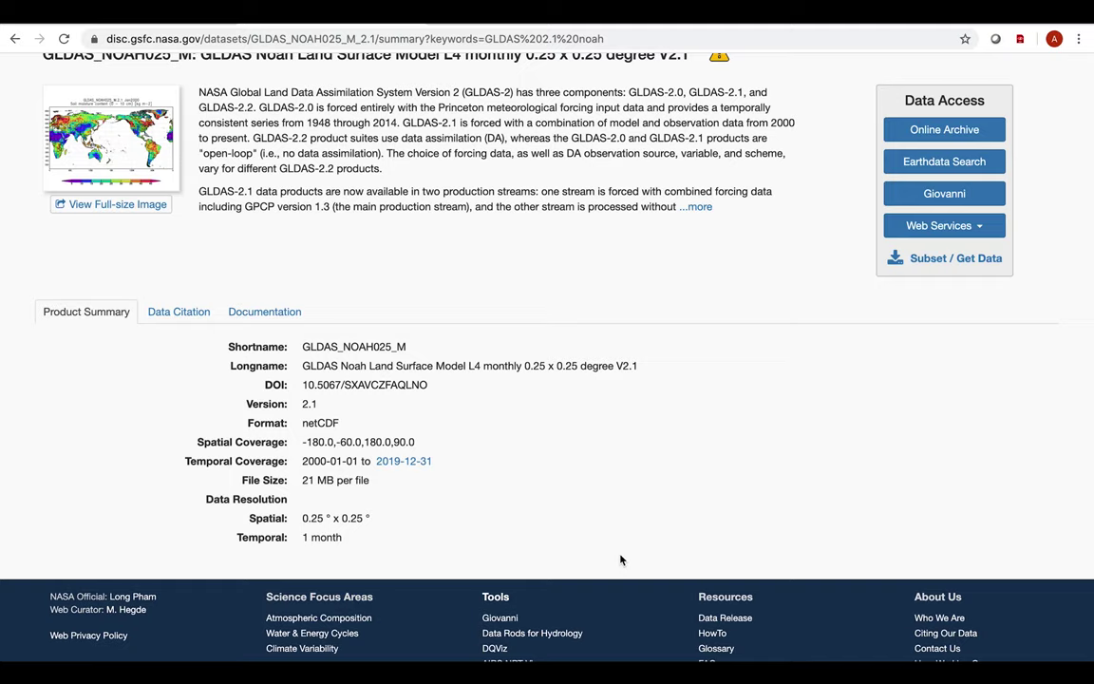
Open the dataset's subset and download options and refine the date range to 2019-01-01 through 2019-12-31
left_click(893, 261)
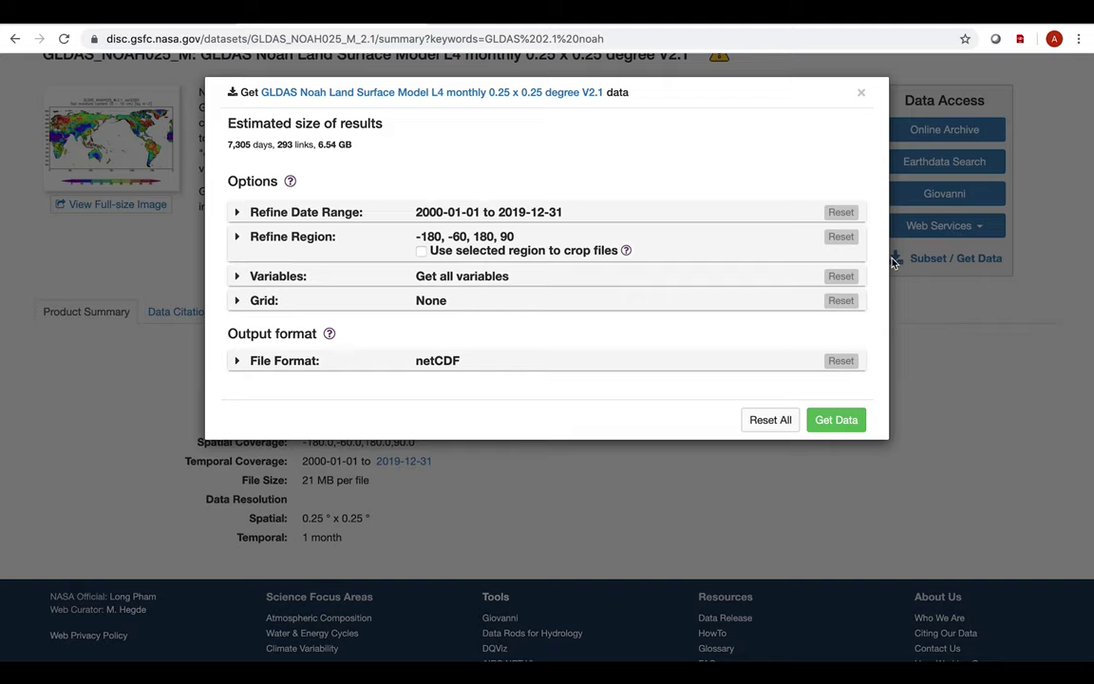
left_click(259, 213)
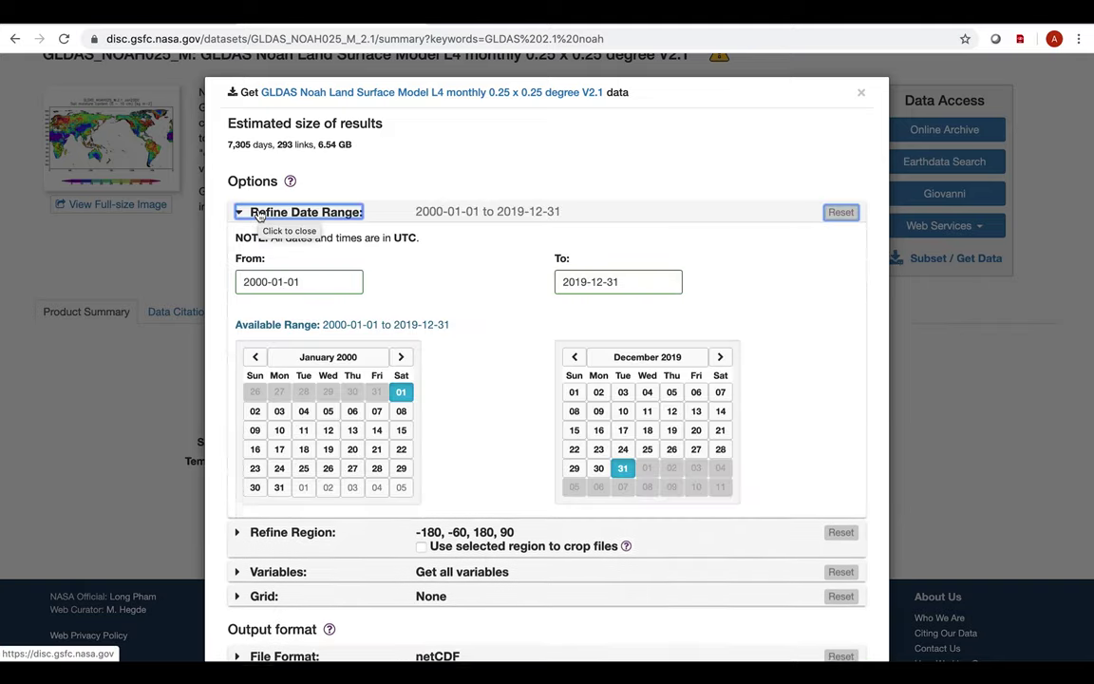
left_click(344, 358)
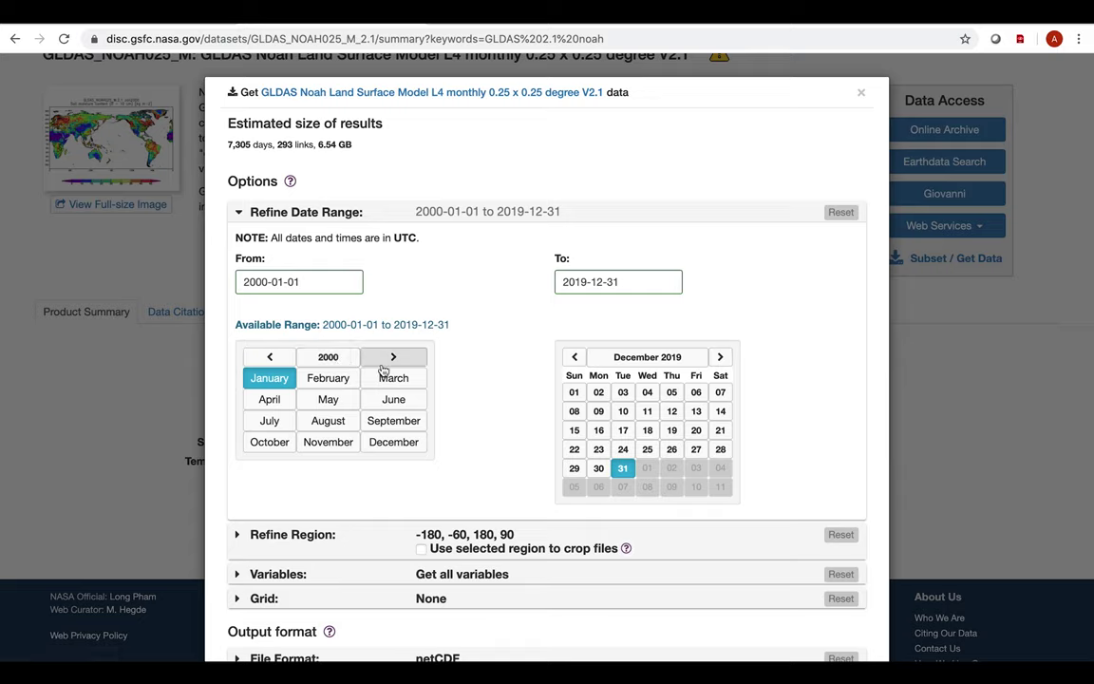
left_click(331, 359)
left_click(414, 358)
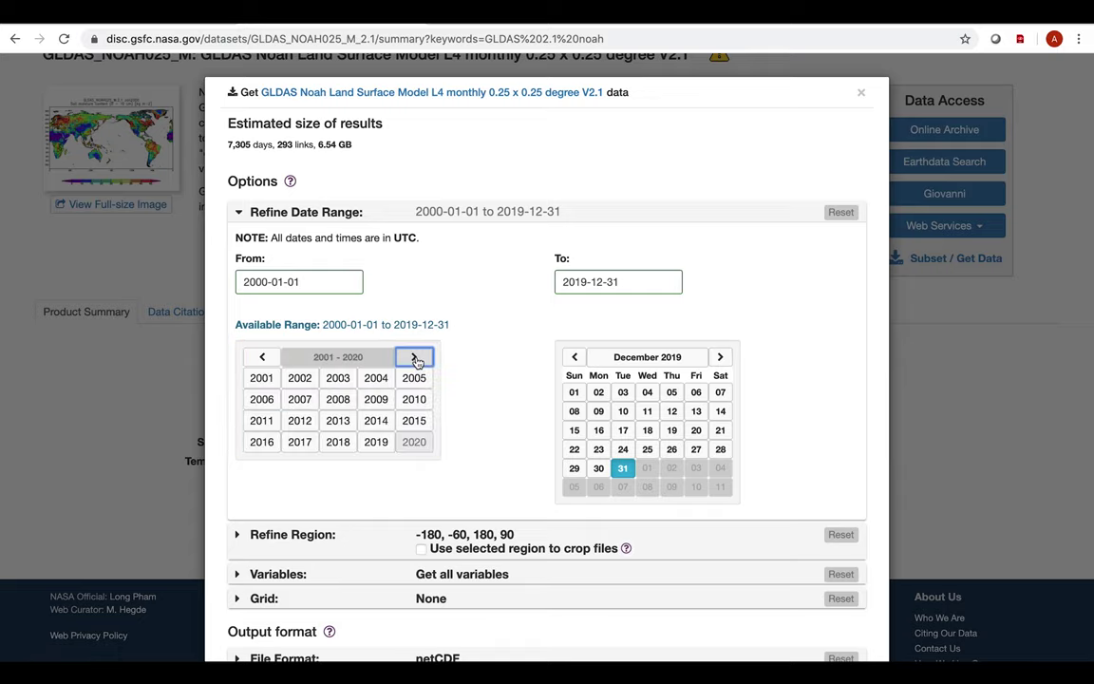
left_click(378, 442)
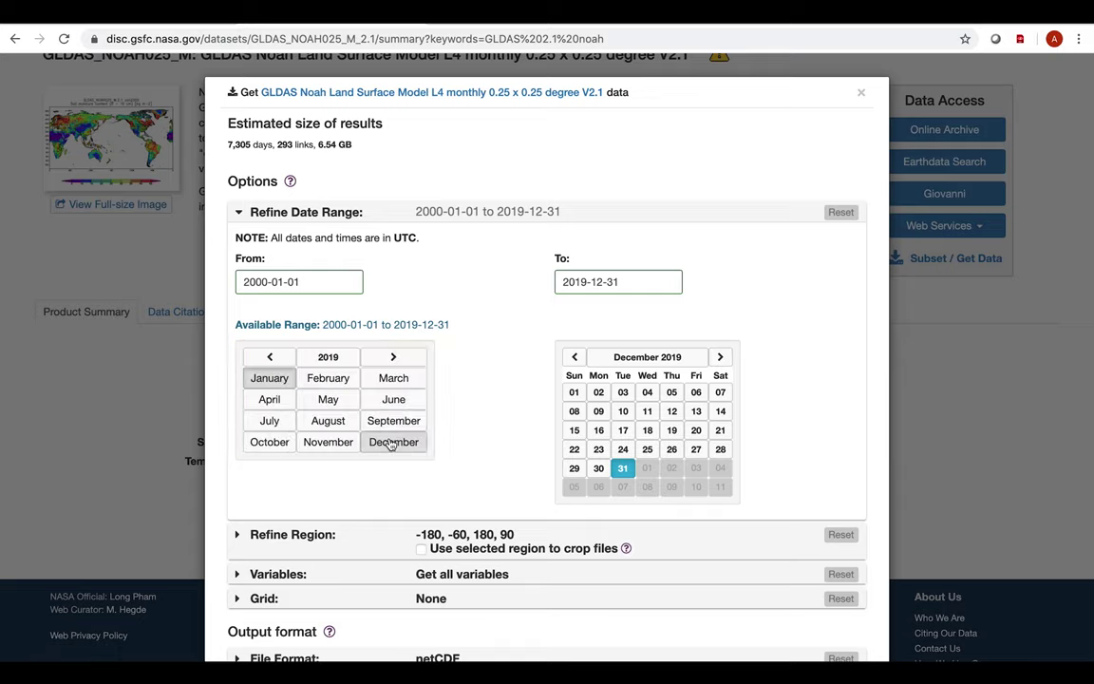
left_click(276, 379)
left_click(303, 394)
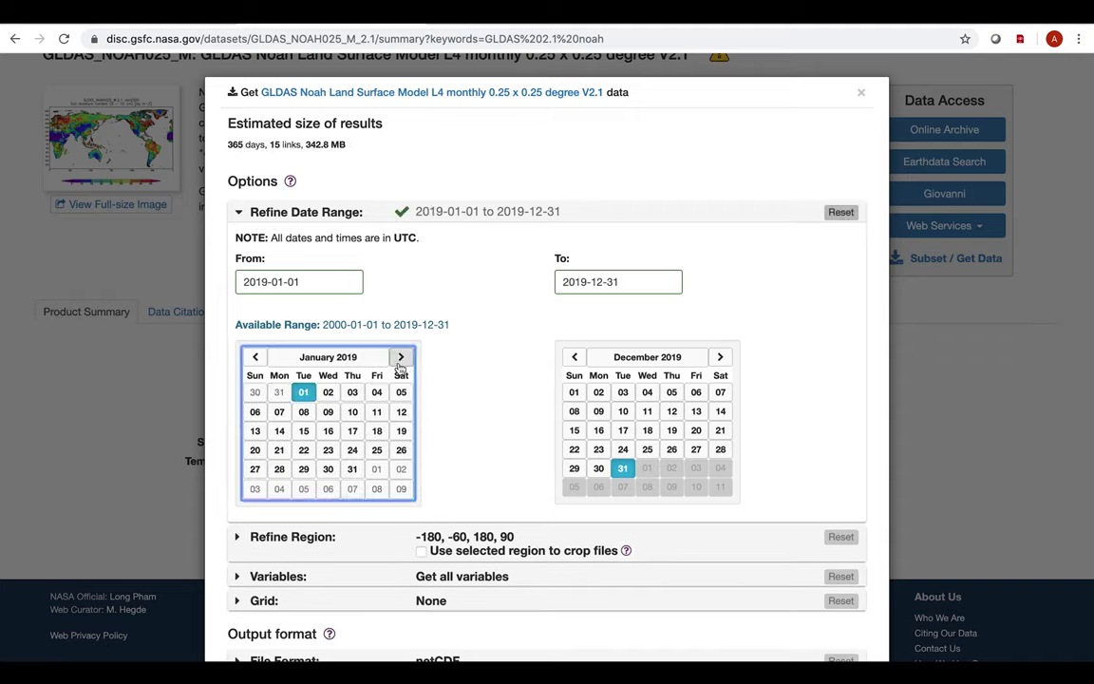
left_click(621, 468)
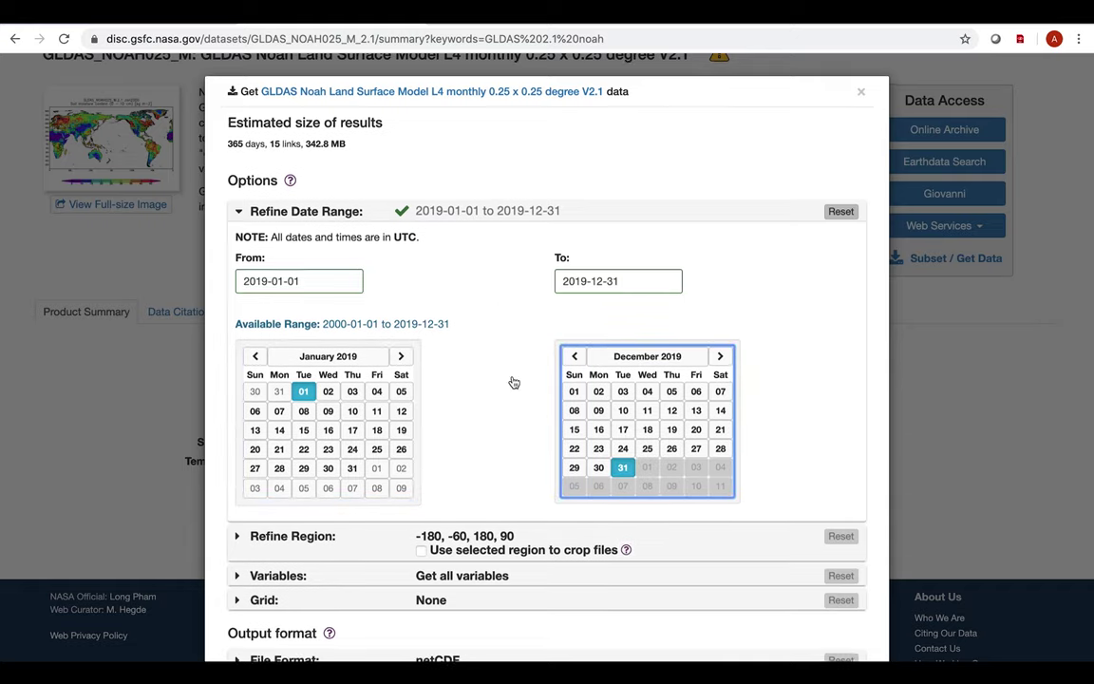
Refine the region by drawing a rectangle over mainland Southeast Asia, about 95.977, -0.703, 110.391, 27.422
scroll(513, 370, "down", 1)
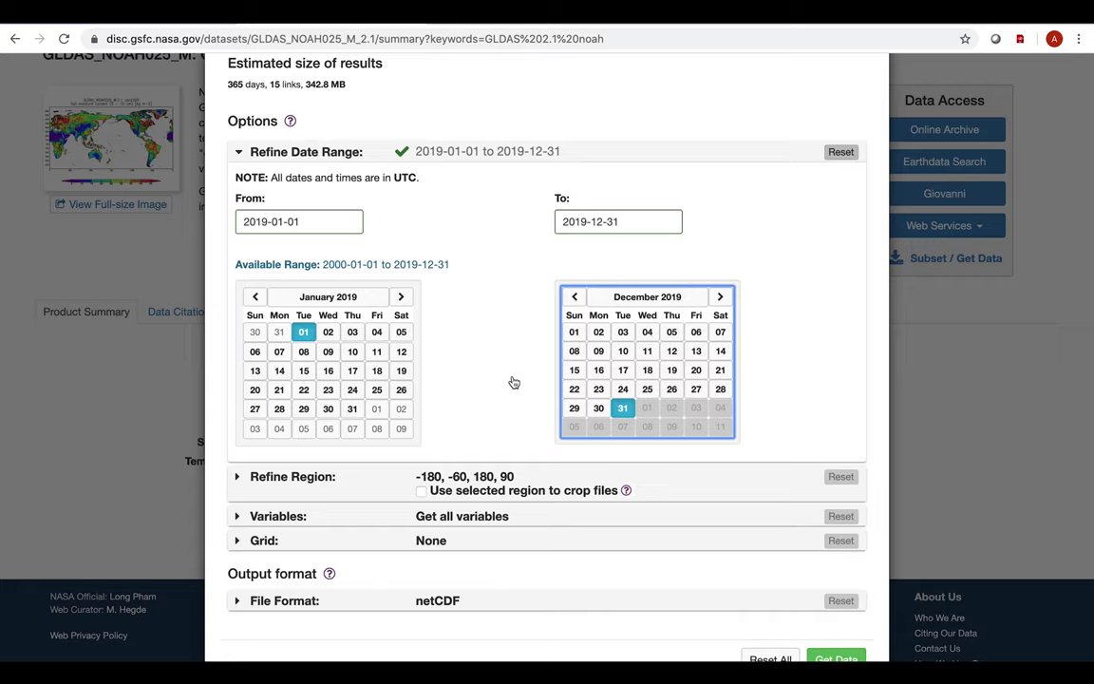
left_click(238, 481)
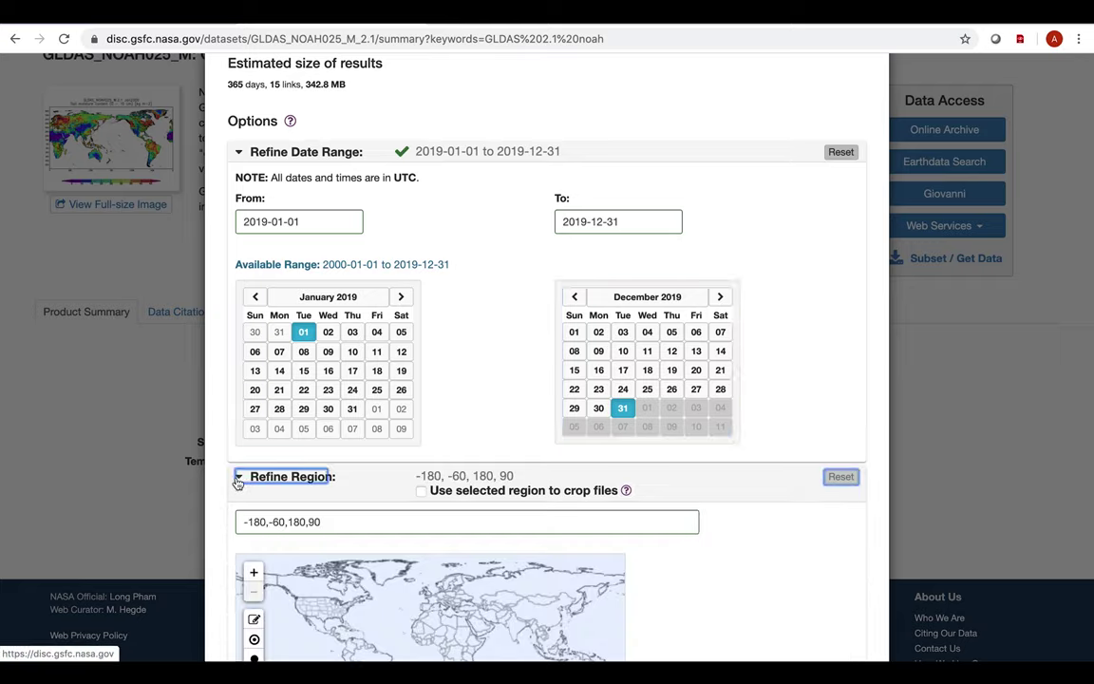
scroll(235, 480, "down", 2)
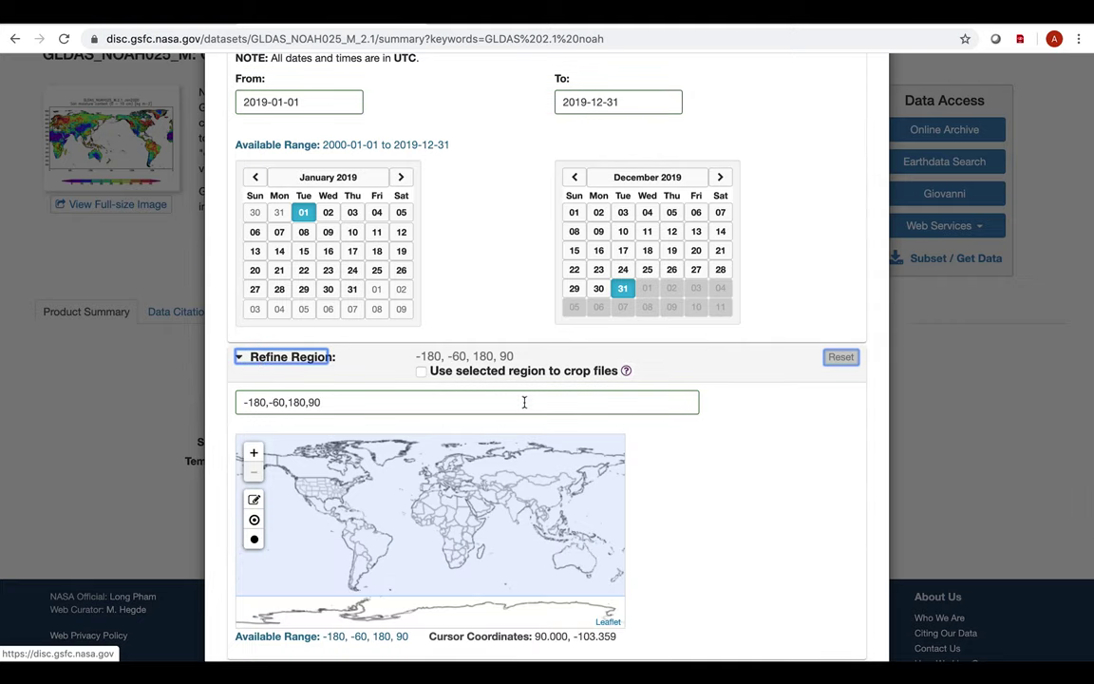
scroll(663, 559, "down", 1)
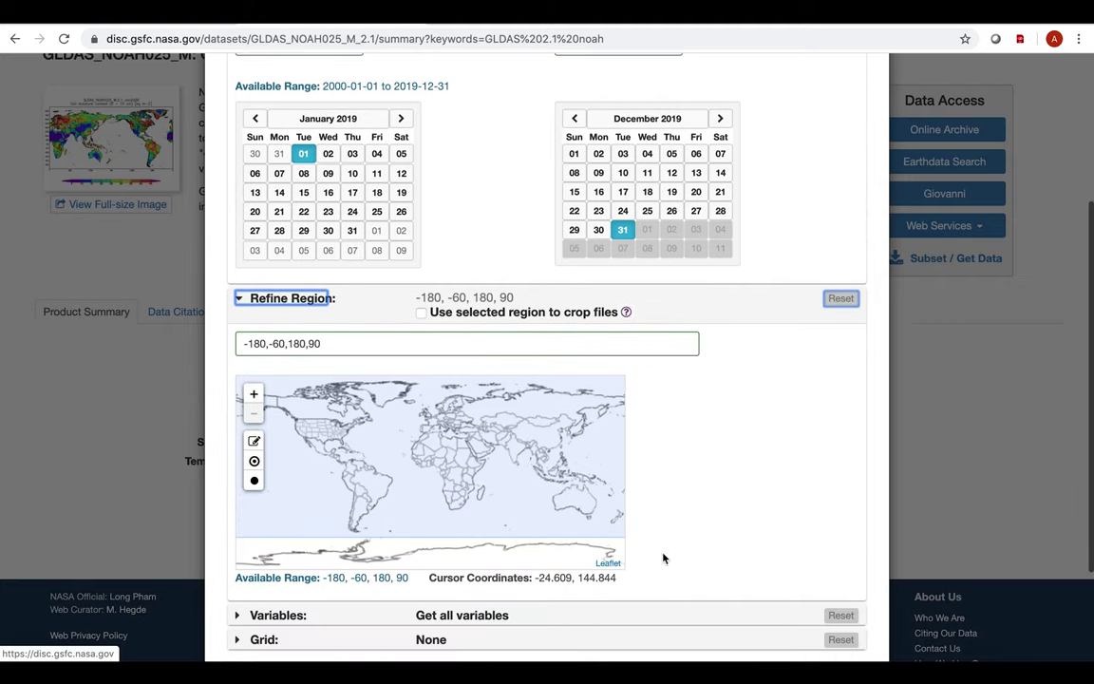
scroll(655, 526, "down", 1)
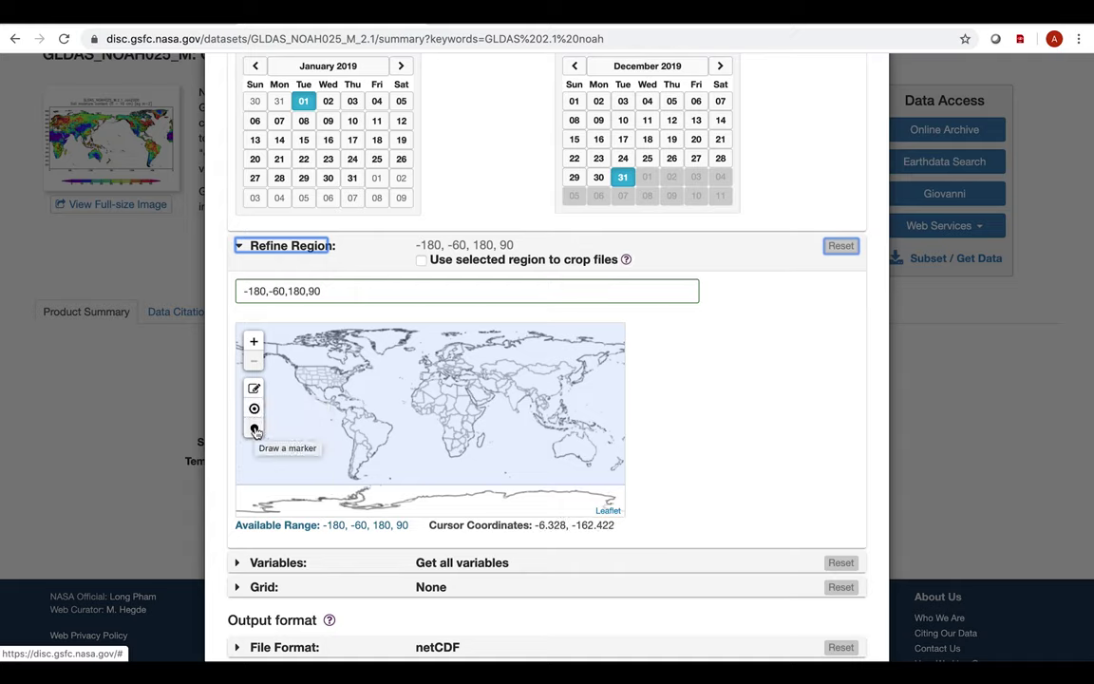
left_click(254, 341)
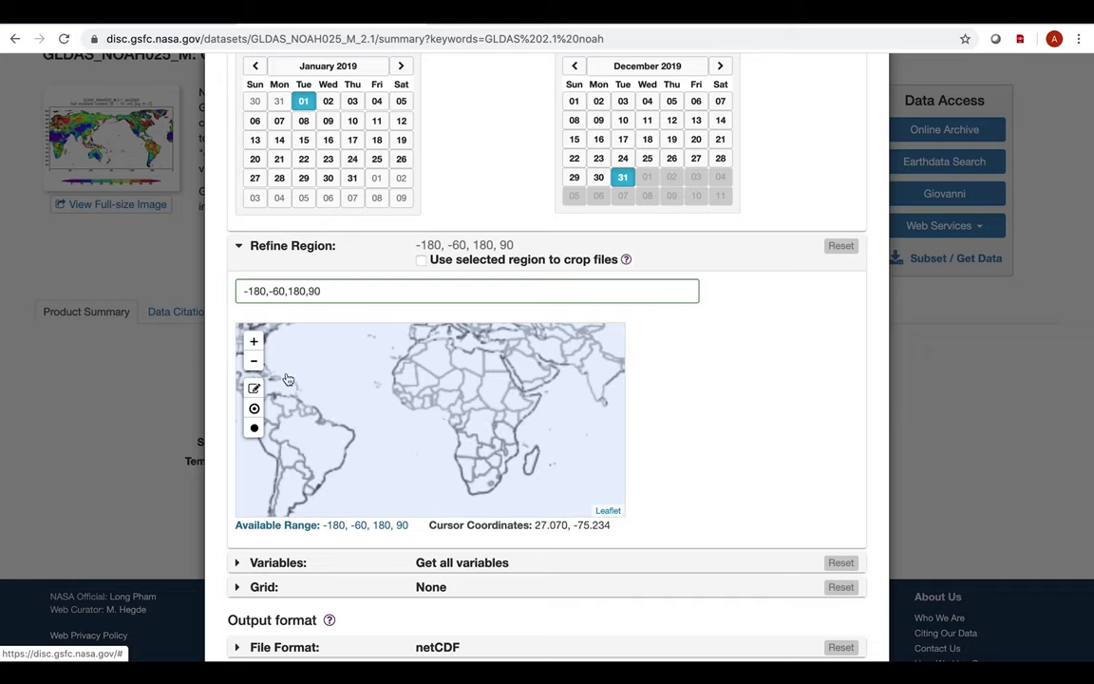
left_click_drag(570, 427, 366, 447)
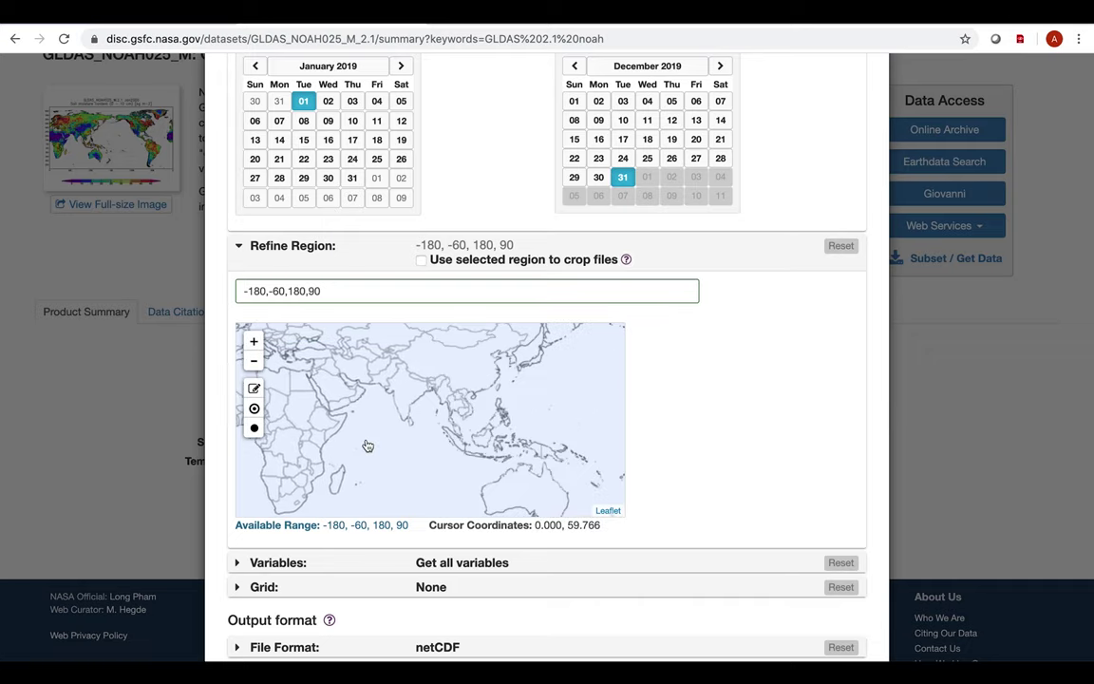
left_click(254, 389)
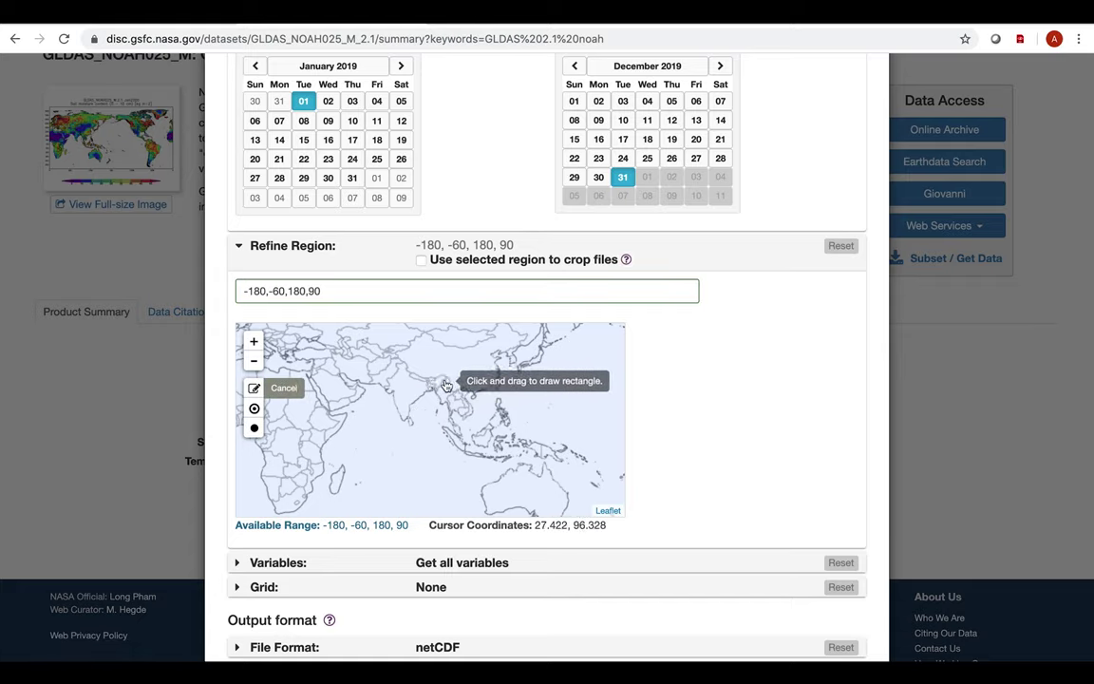
left_click_drag(444, 384, 477, 447)
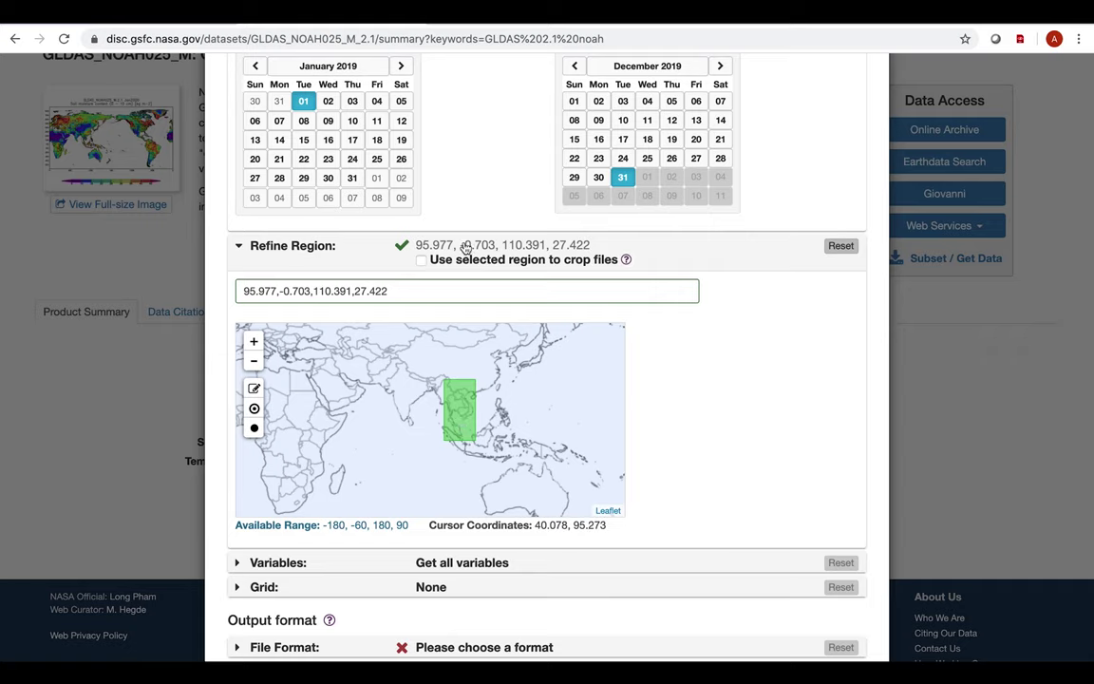
Limit the subset's variables to SoilMoi0_10cm_inst, the soil moisture content 0-10 cm underground
scroll(732, 408, "down", 2)
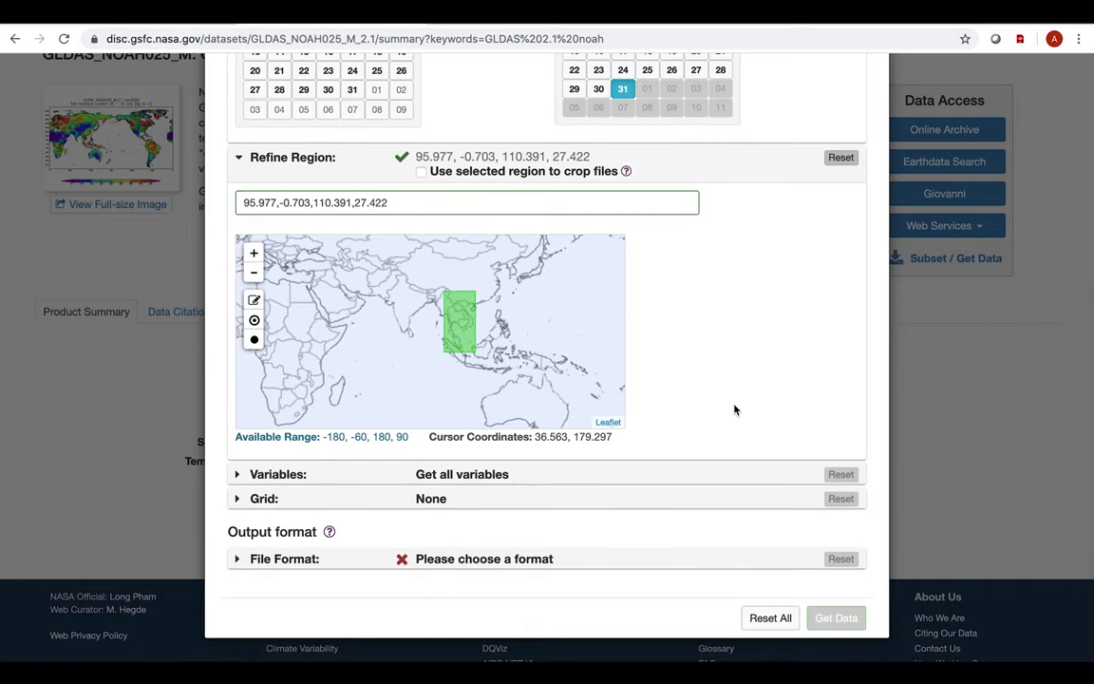
left_click(240, 475)
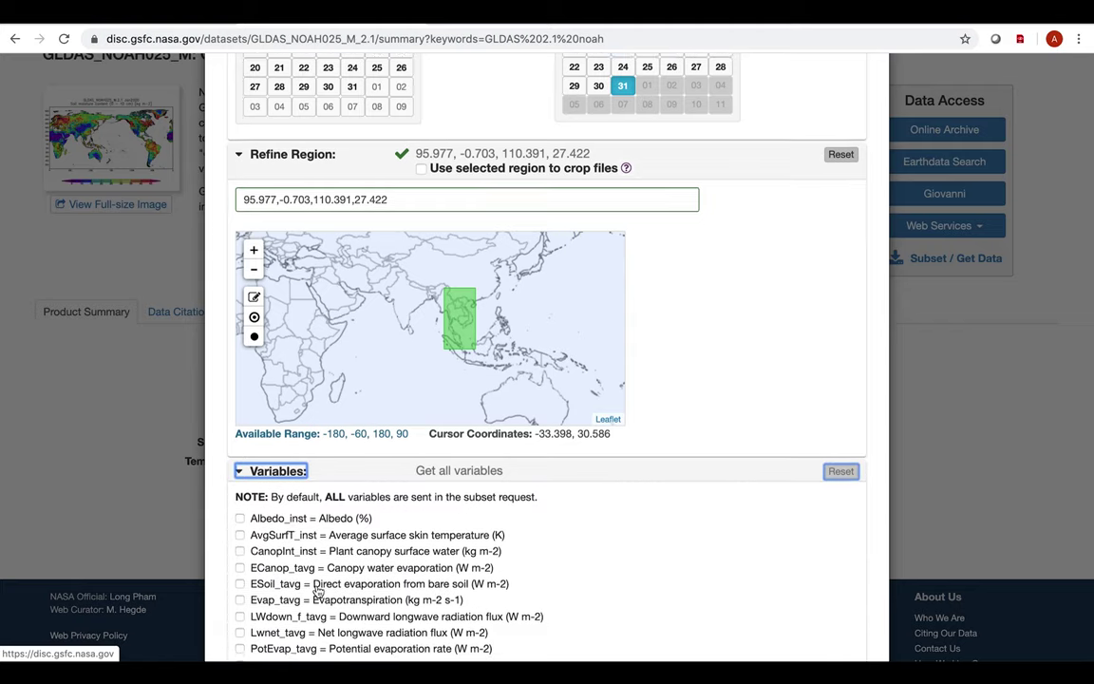
scroll(319, 590, "down", 5)
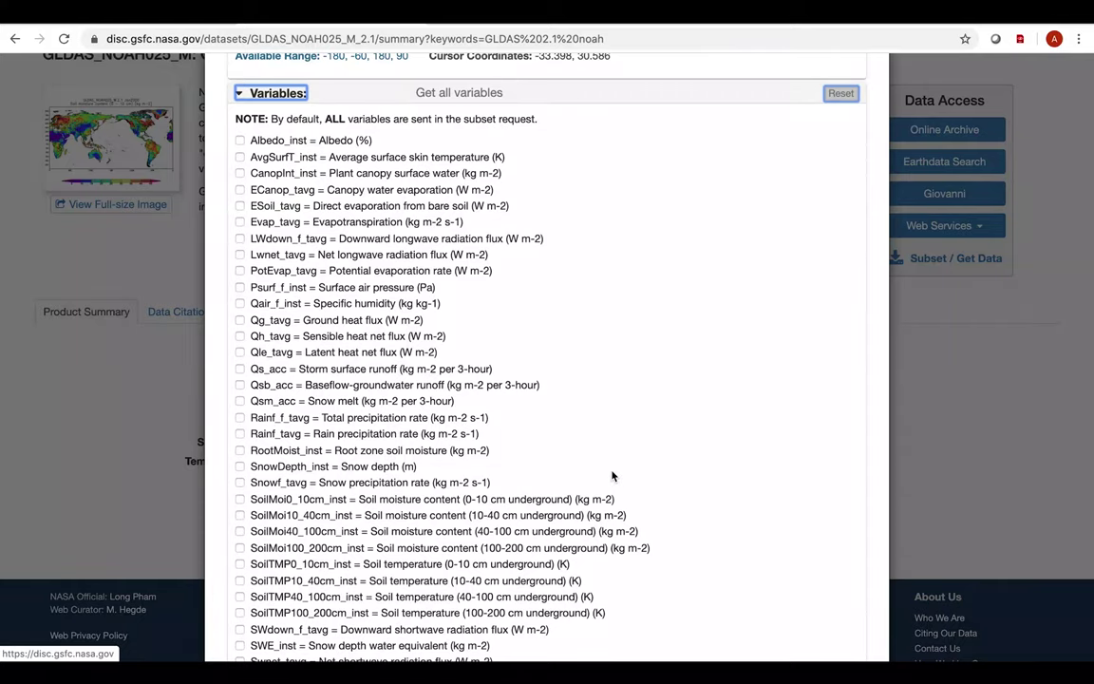
scroll(579, 451, "down", 1)
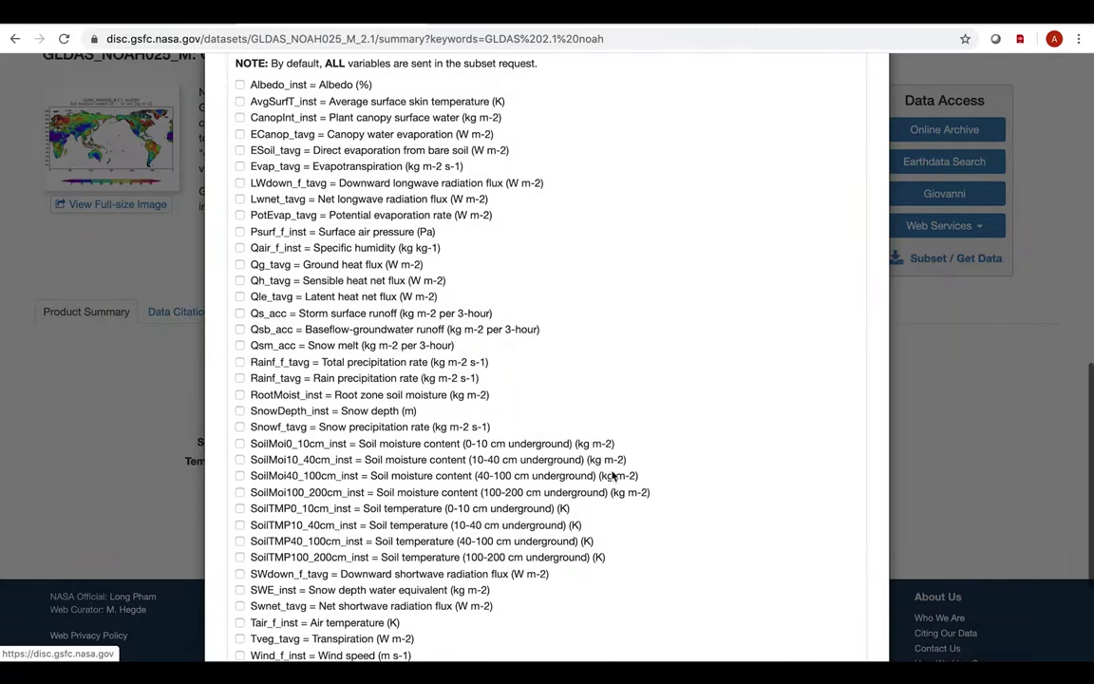
scroll(304, 409, "down", 2)
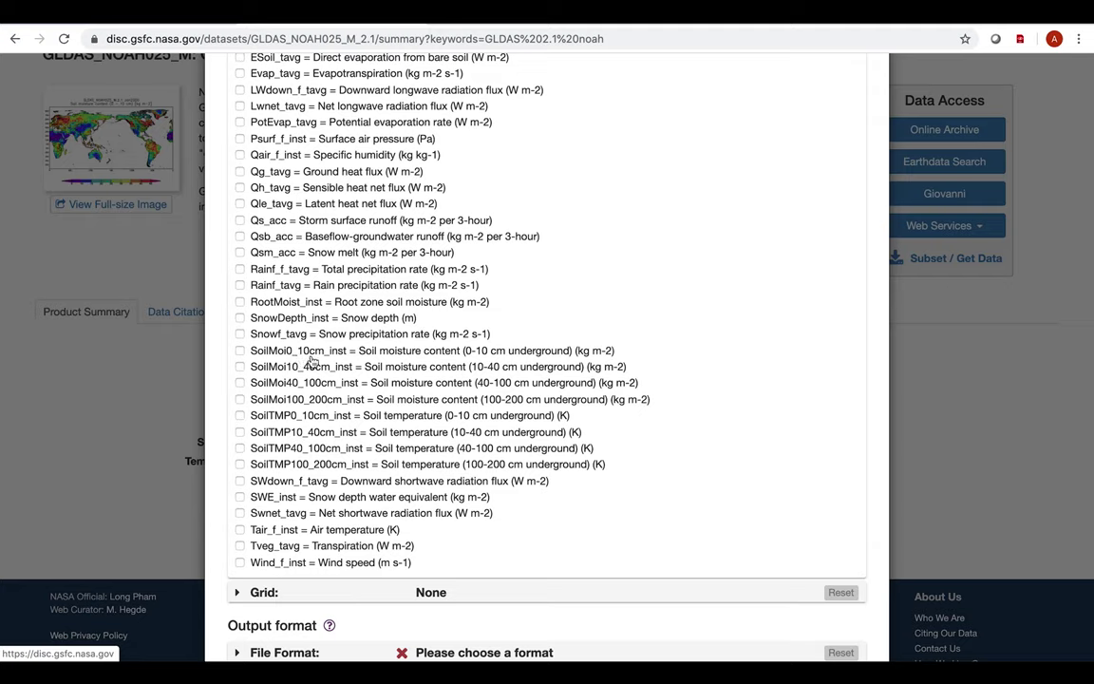
left_click(241, 351)
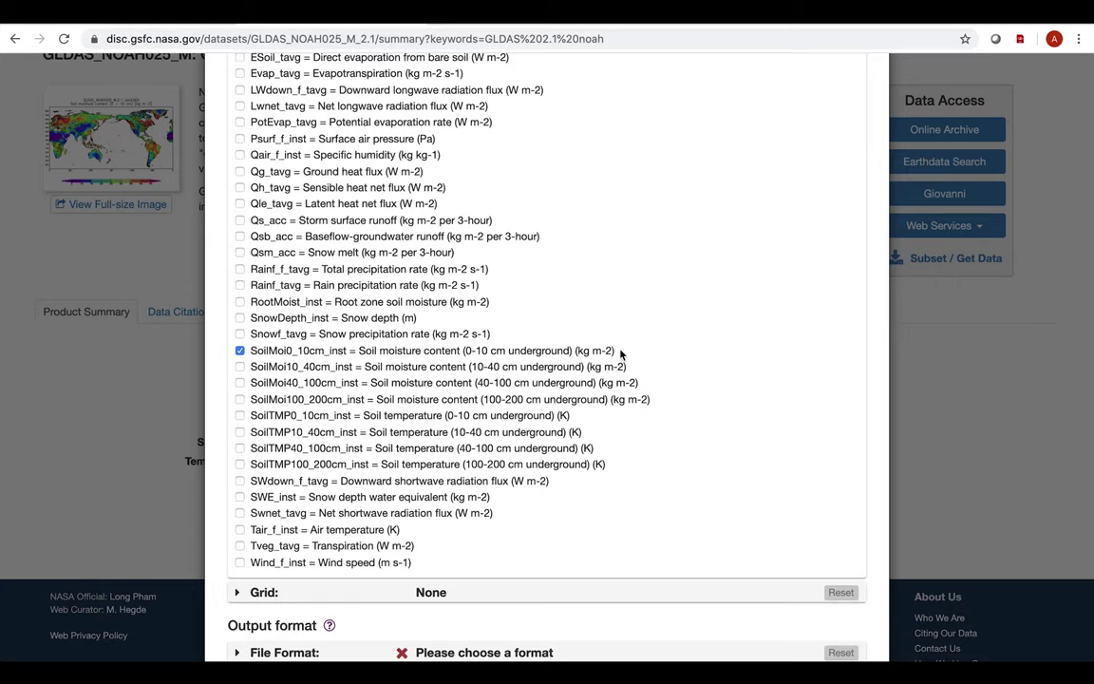
Set the output file format of the subset to netCDF (Default)
scroll(620, 354, "down", 2)
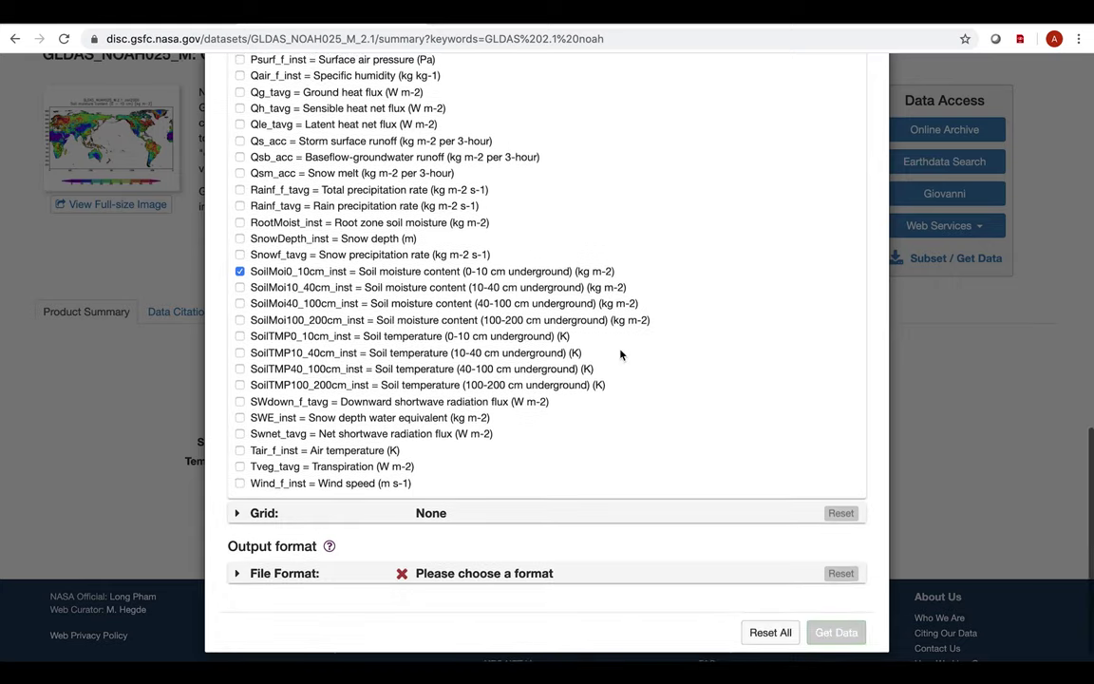
scroll(281, 246, "down", 1)
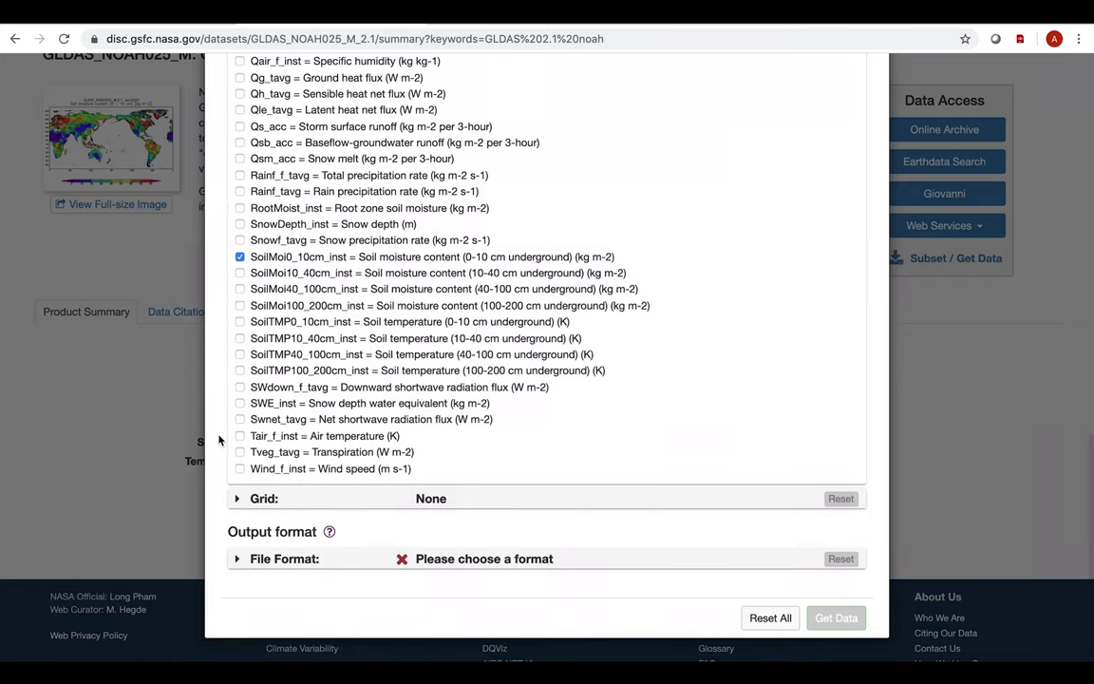
left_click(238, 562)
scroll(238, 570, "down", 1)
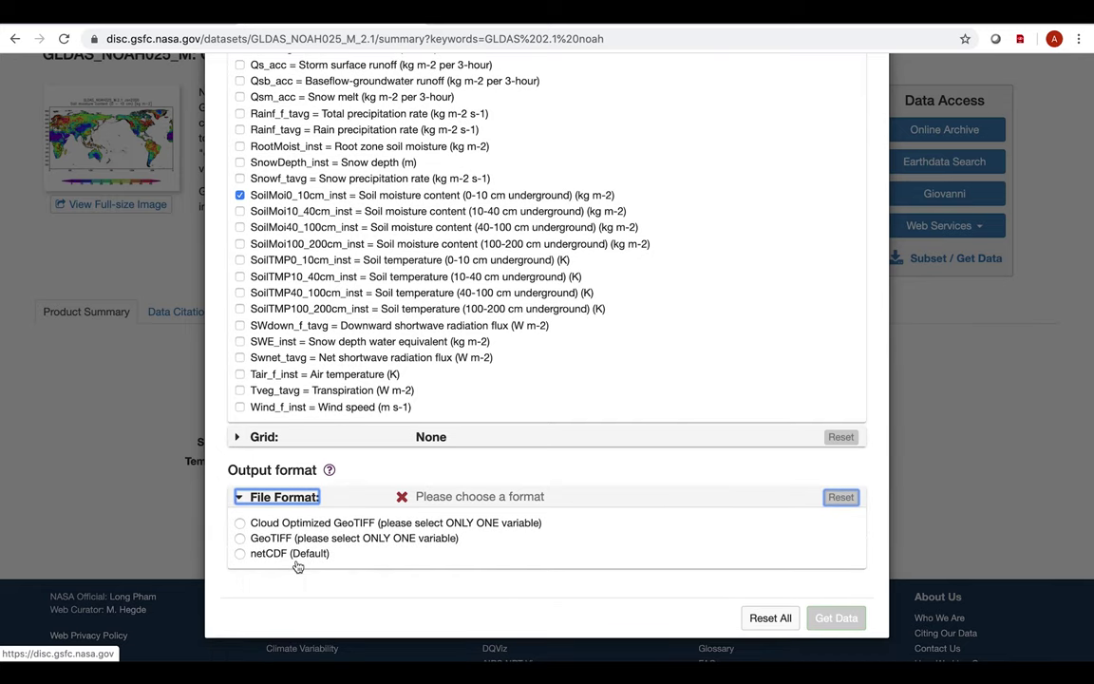
left_click(239, 560)
left_click(239, 554)
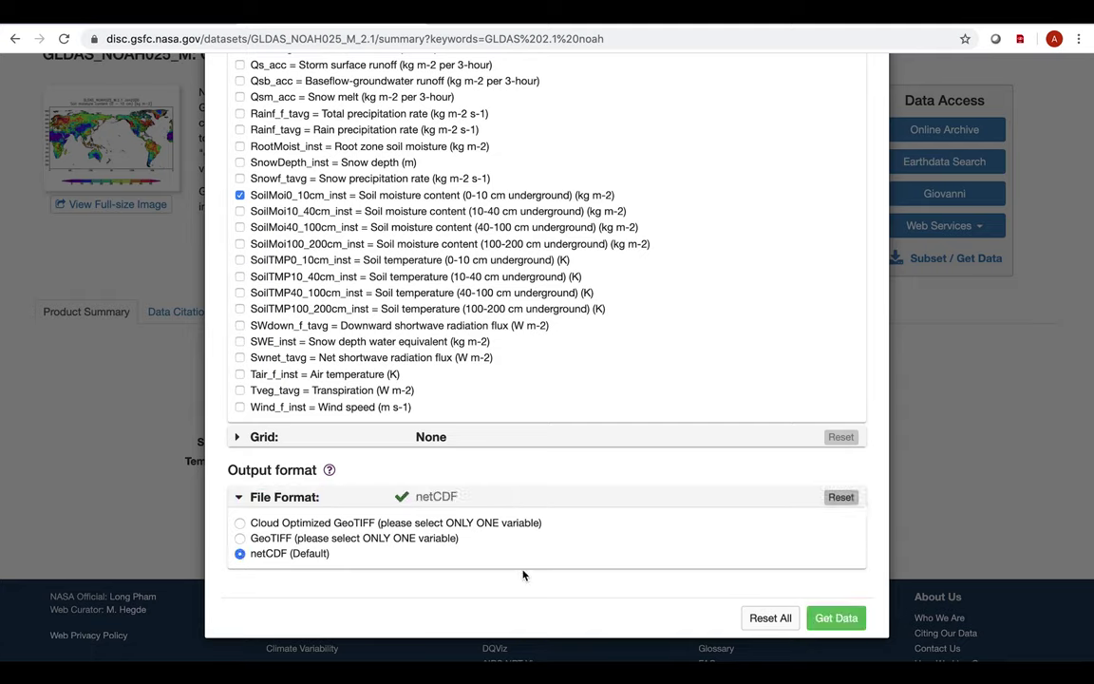
Request the subset's data file links and show the instructions for downloading them
left_click(836, 618)
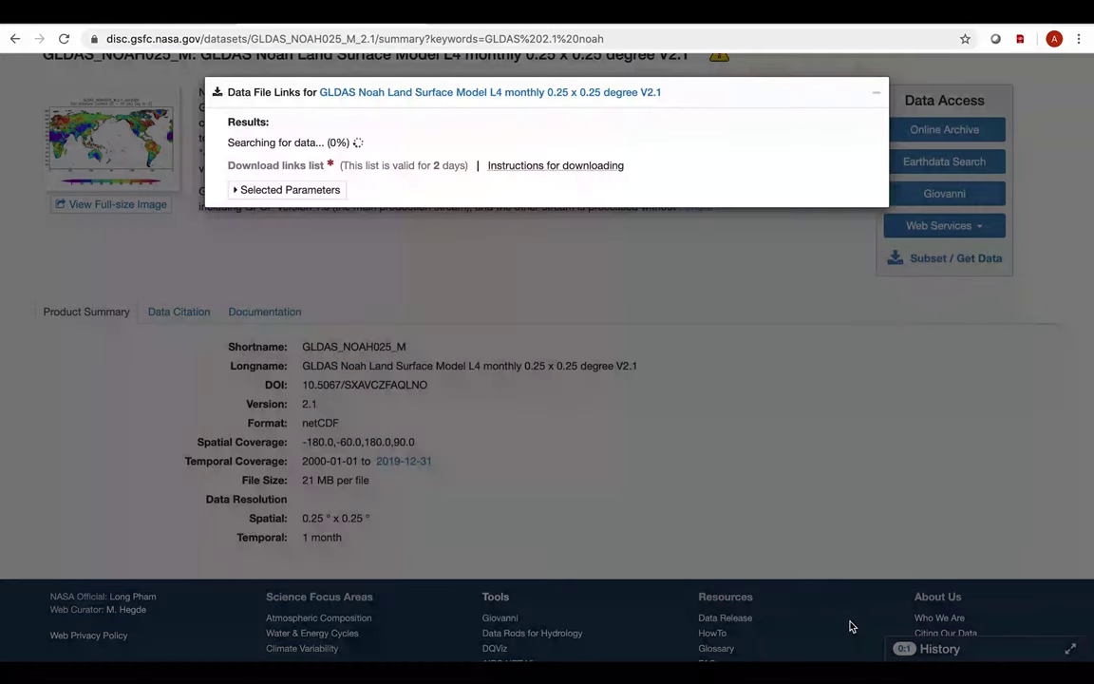
left_click(591, 180)
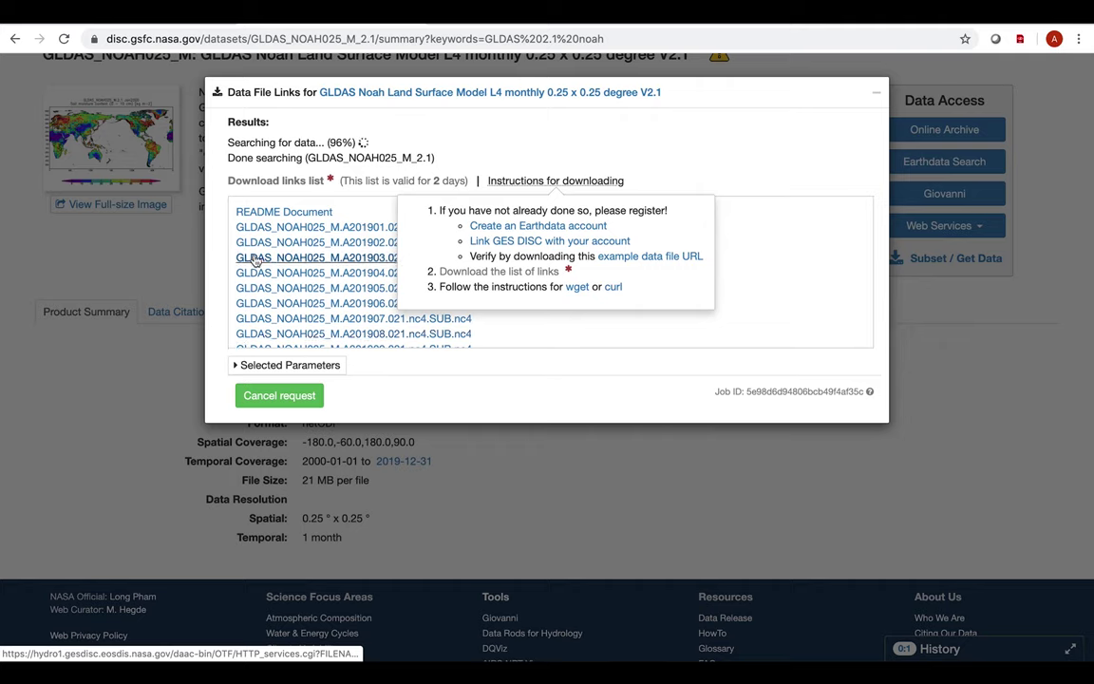
scroll(252, 262, "down", 2)
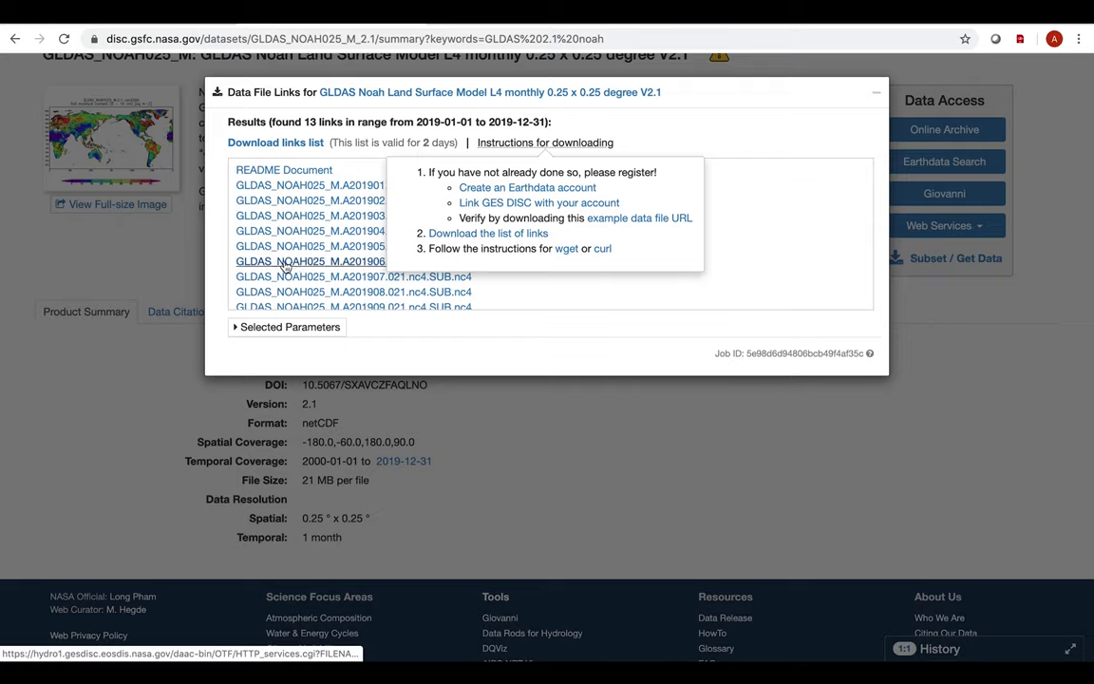
Open the wget instructions and examine the download procedures for Windows, Mac/Linux and the other data access tools
left_click(567, 249)
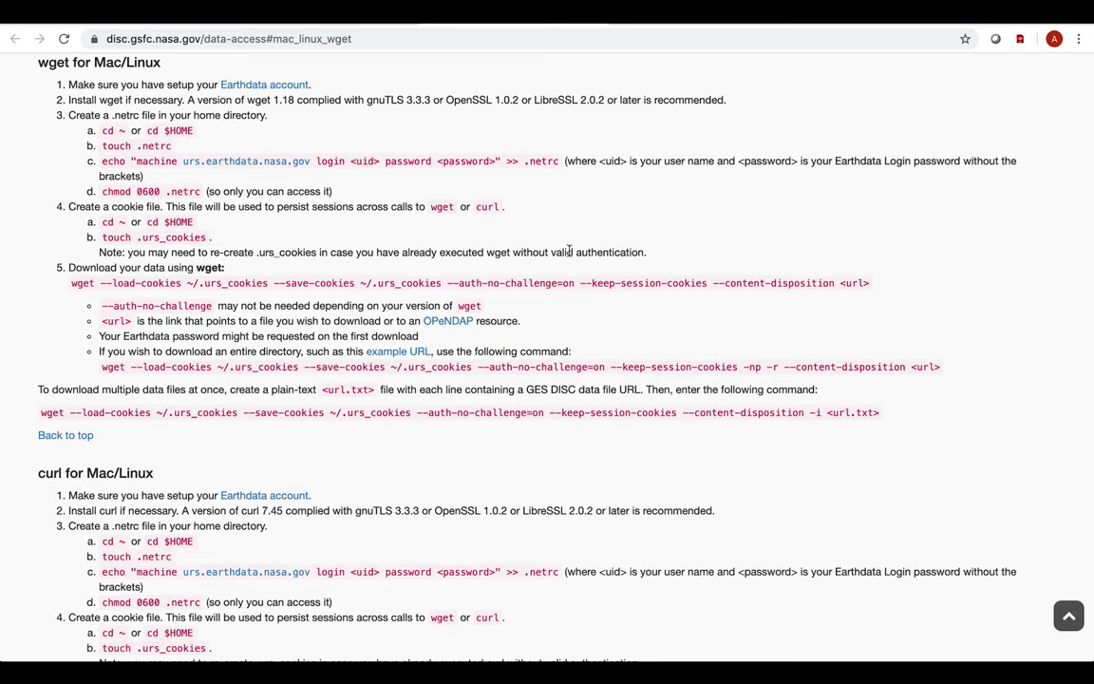
scroll(295, 188, "up", 2)
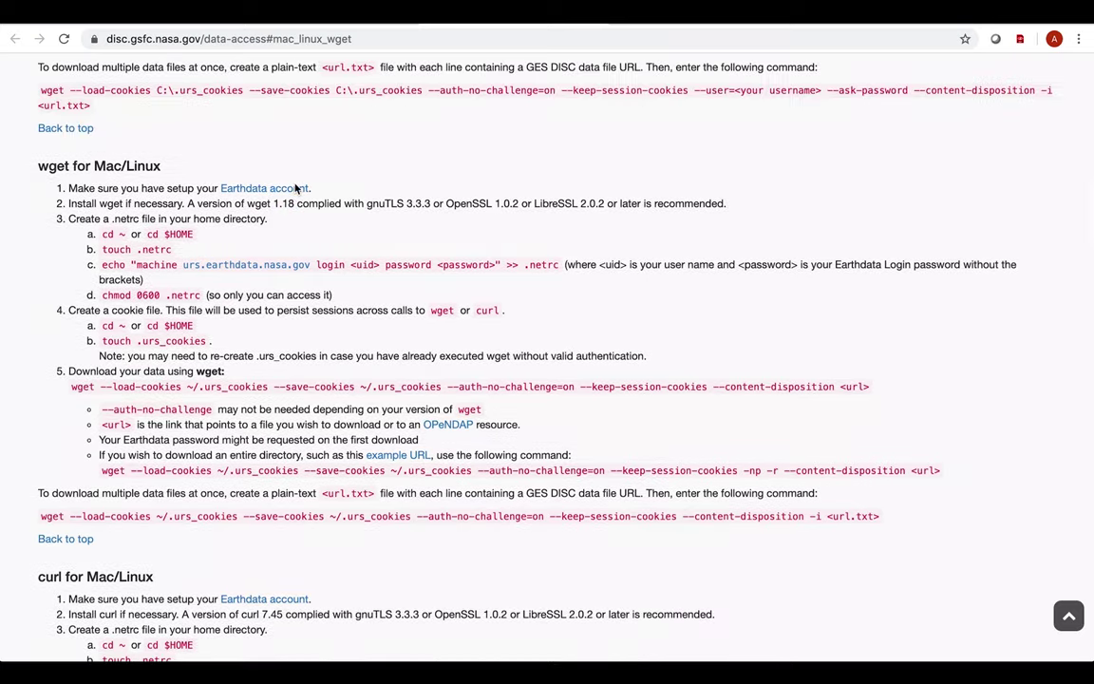
scroll(295, 188, "up", 6)
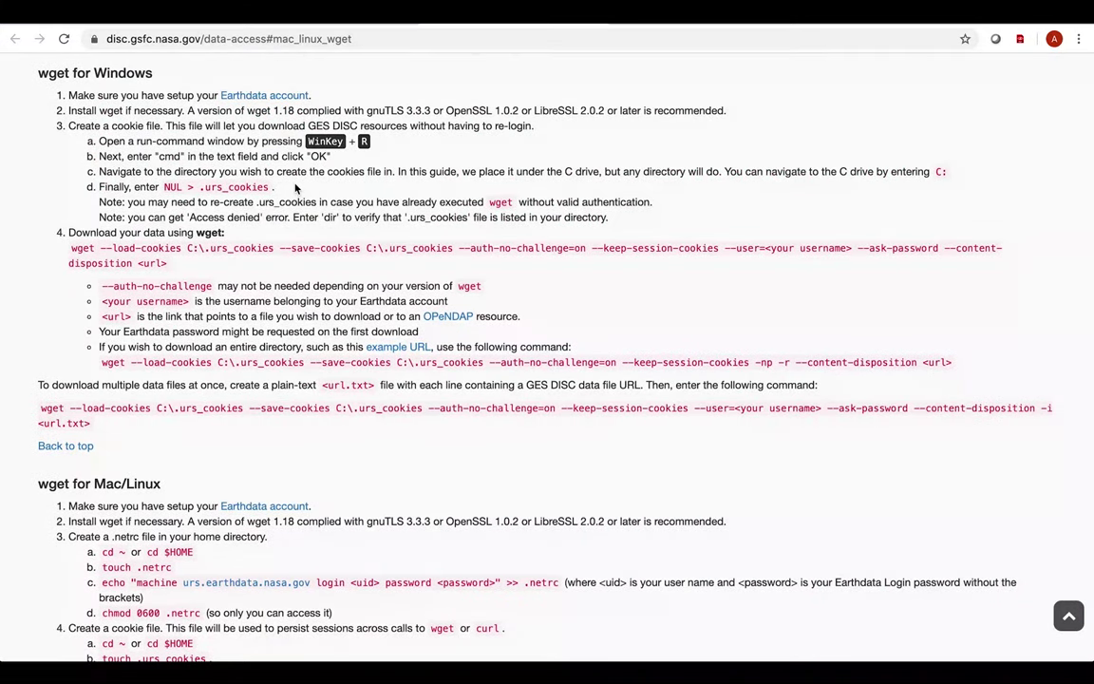
scroll(295, 188, "down", 1)
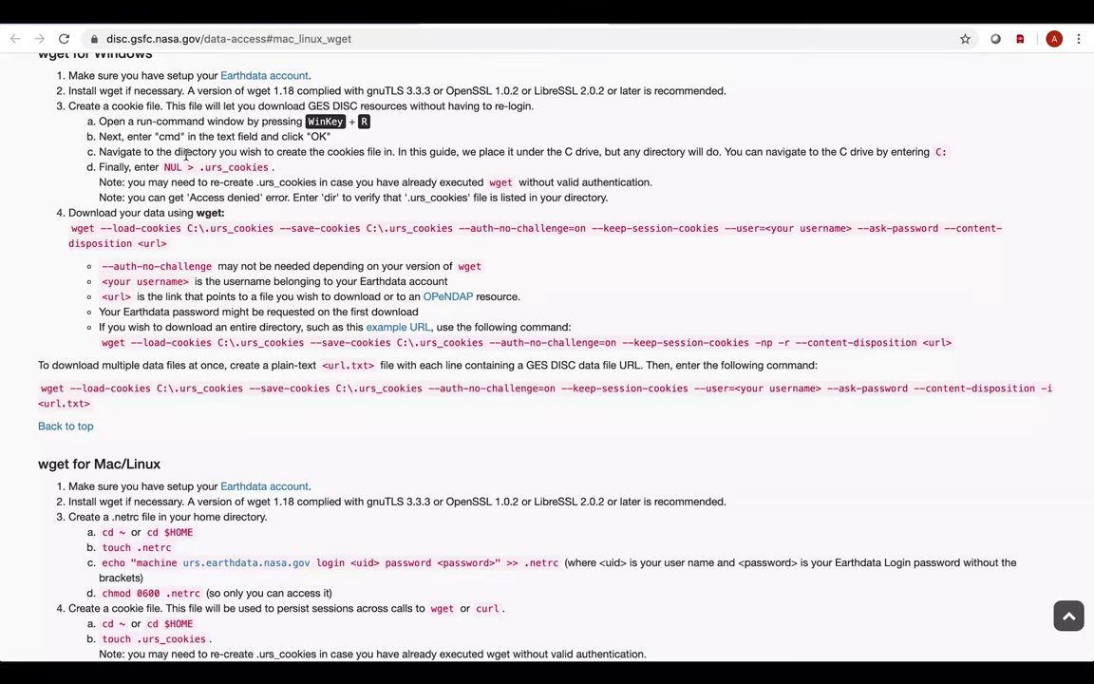
scroll(186, 154, "up", 1)
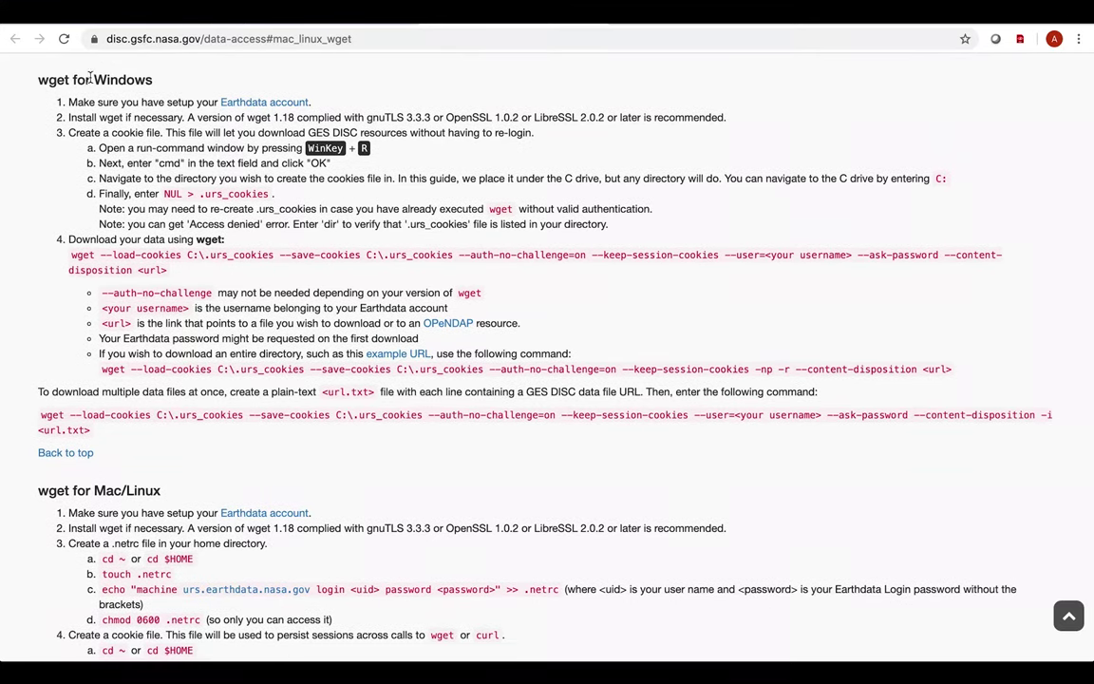
scroll(179, 208, "down", 3)
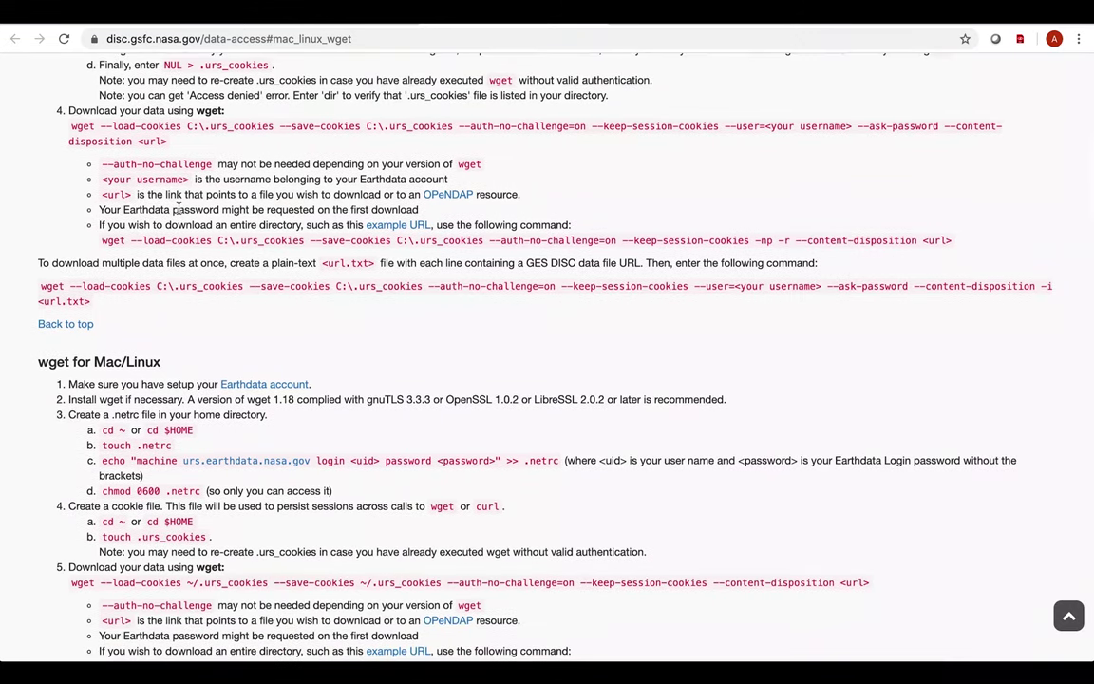
scroll(178, 208, "down", 1)
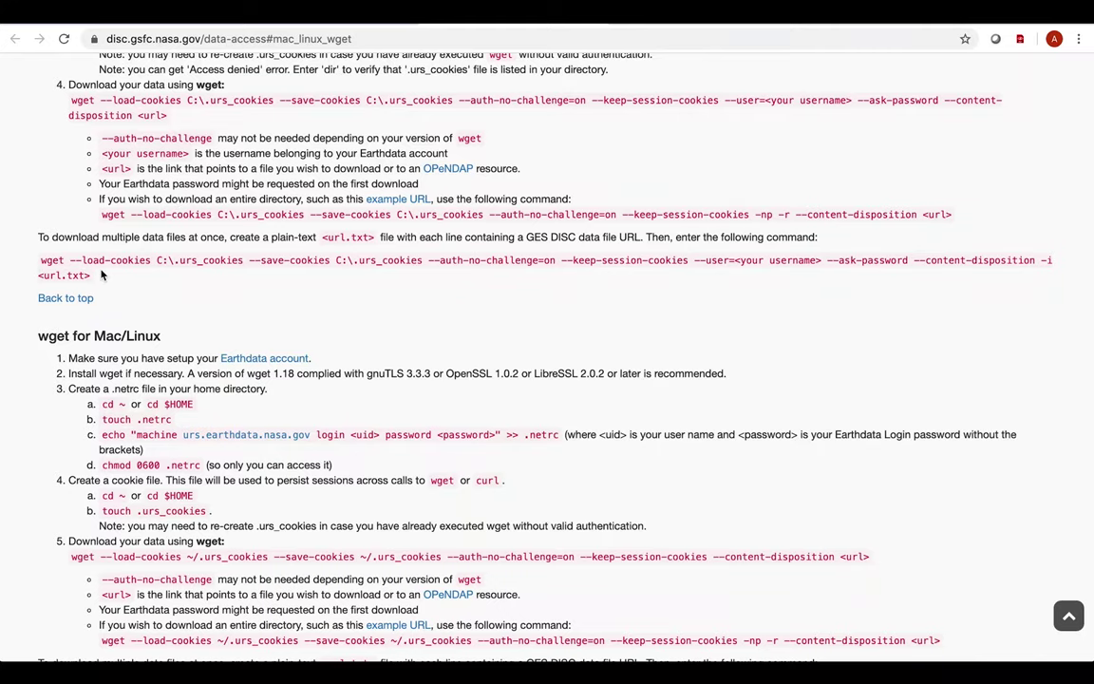
scroll(101, 275, "down", 4)
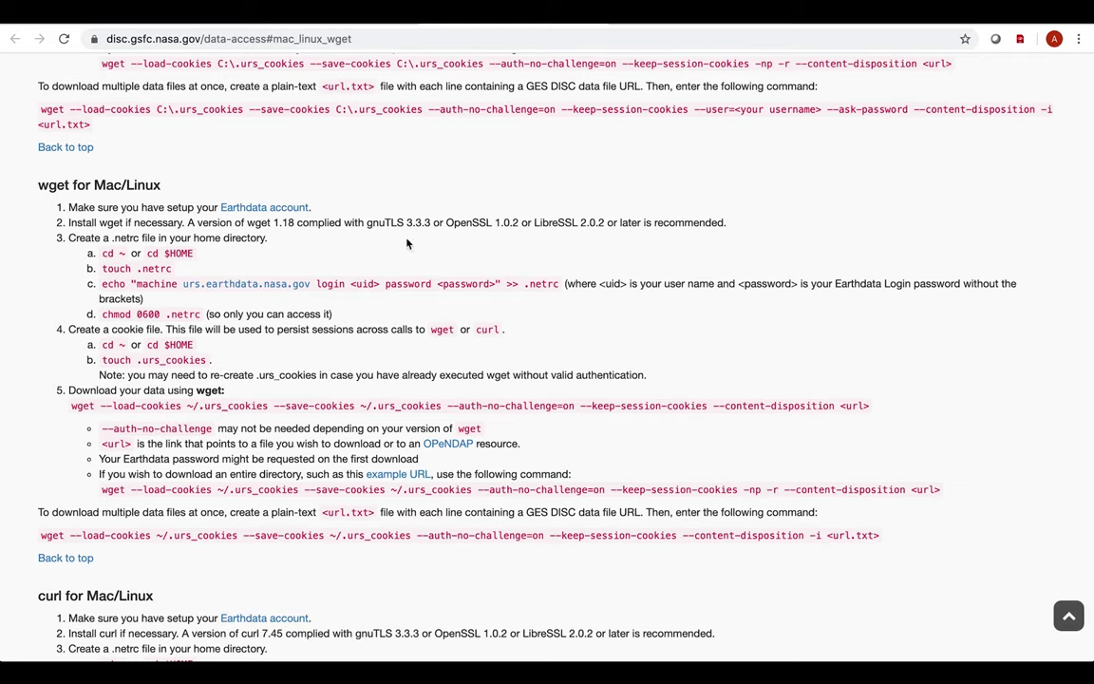
scroll(504, 346, "up", 5)
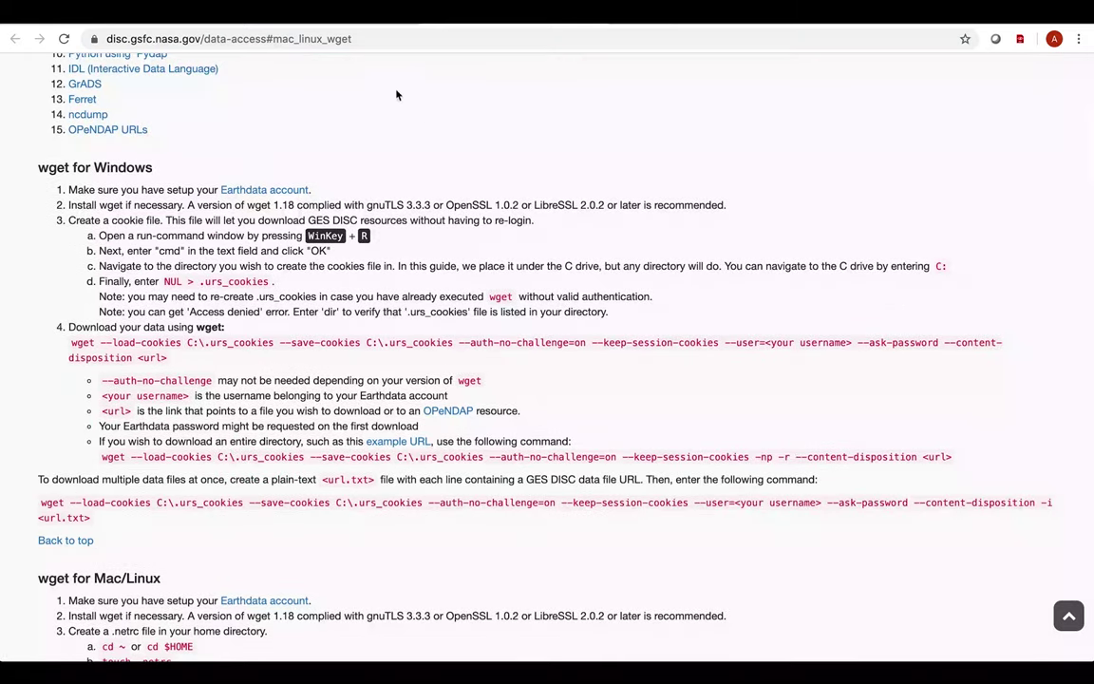
scroll(429, 224, "down", 8)
scroll(429, 229, "down", 6)
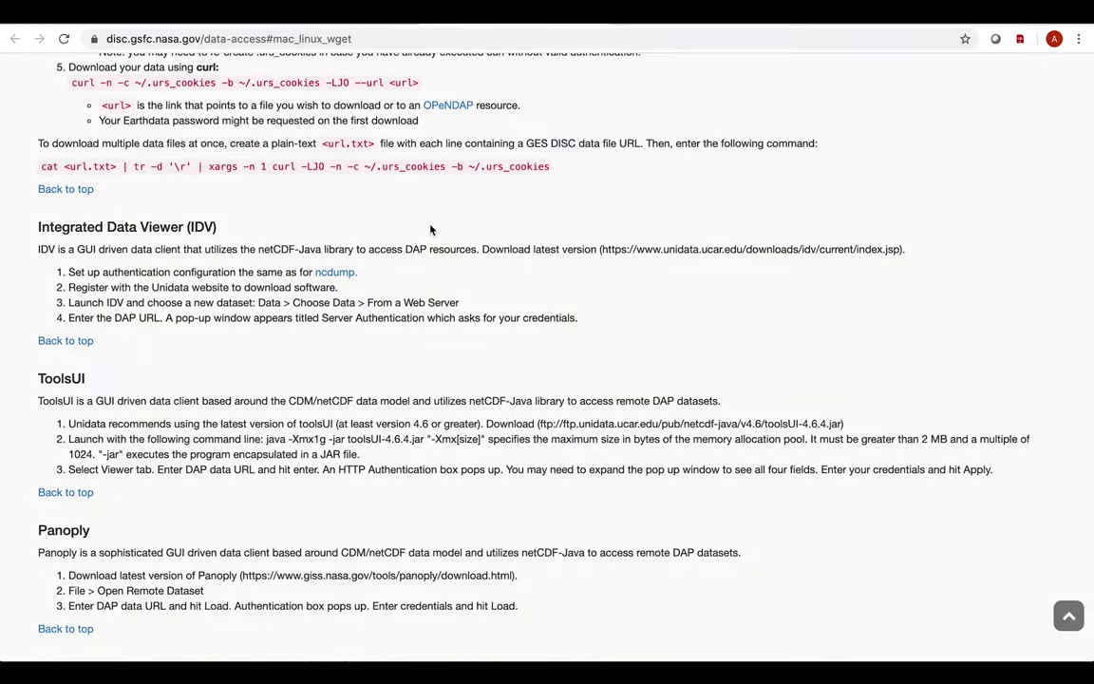
scroll(429, 229, "up", 3)
scroll(429, 225, "up", 3)
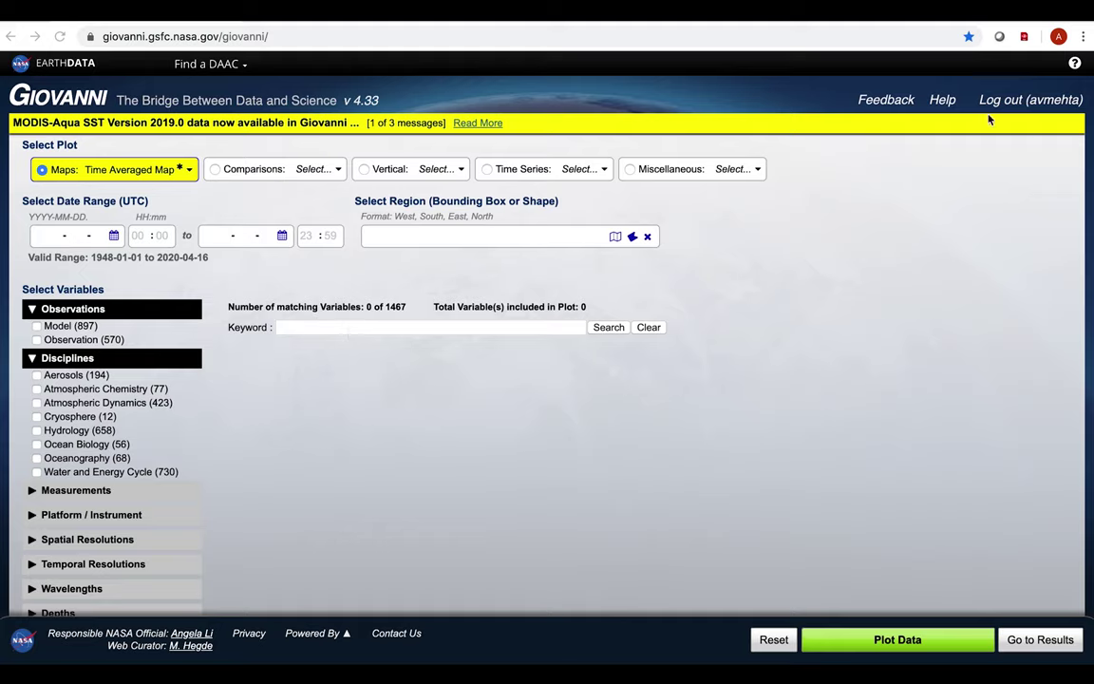
In Giovanni, search the variables for the keyword "soil moisture GLDAS 2.1"
left_click(460, 327)
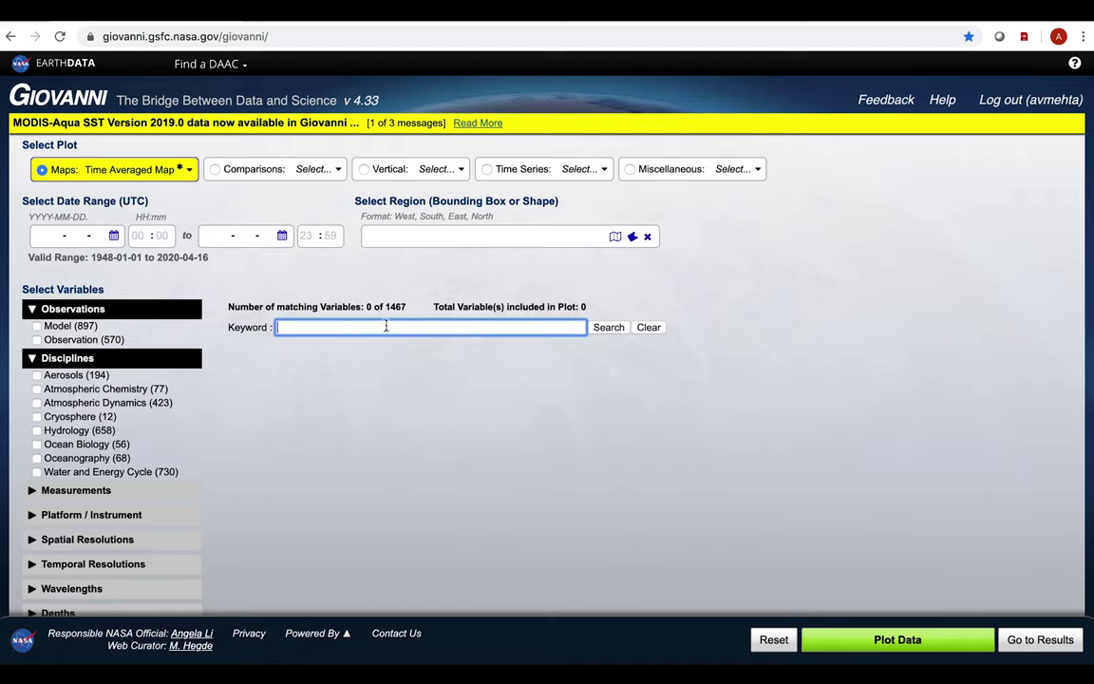
type("soil")
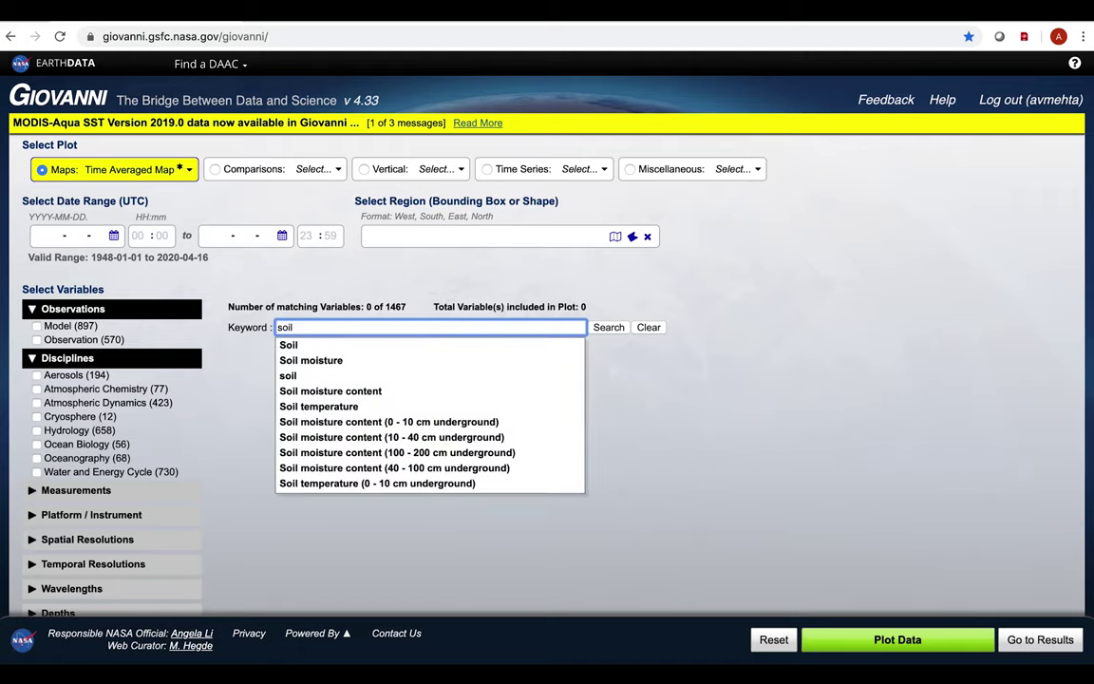
type(" moistu")
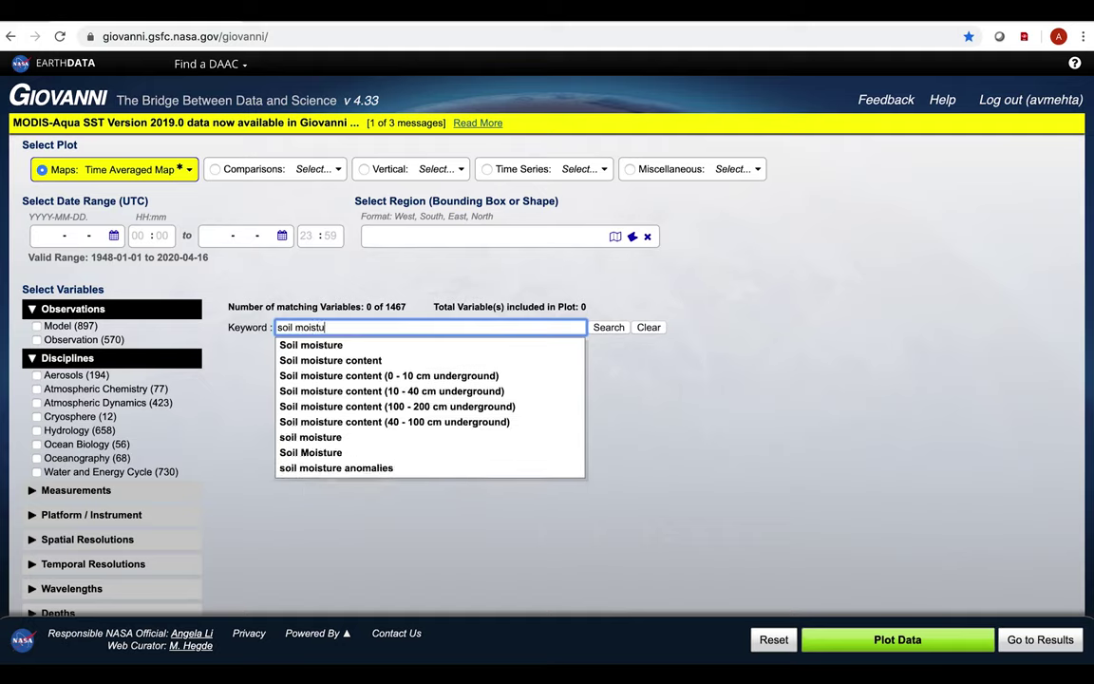
type("re HLD")
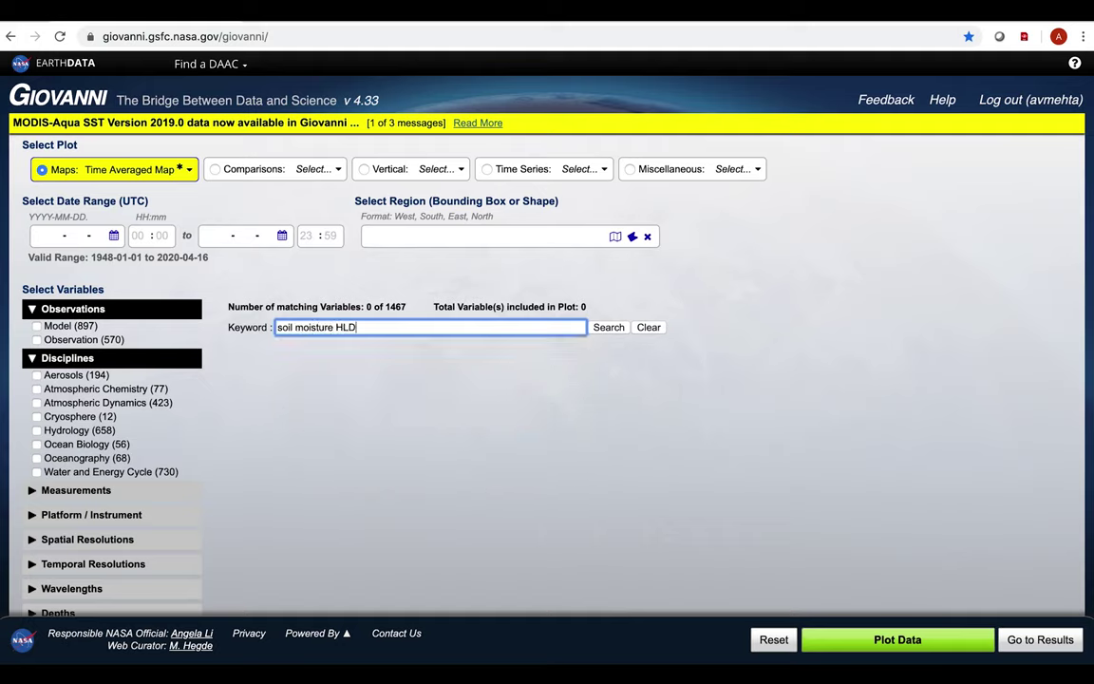
type("AS 2.1")
left_click(337, 326)
key("BackSpace")
type("G")
left_click(621, 328)
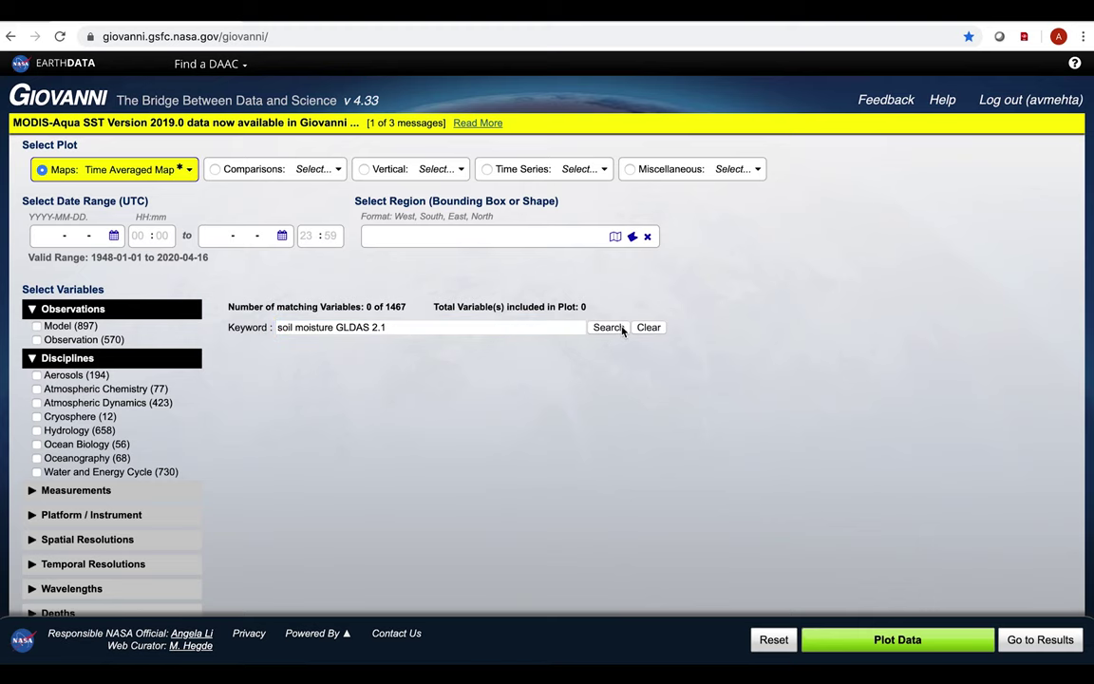
Select the monthly 0.25° variable Soil moisture content (0 - 10 cm underground) from GLDAS_NOAH025_M v2.1 for plotting
scroll(572, 483, "down", 2)
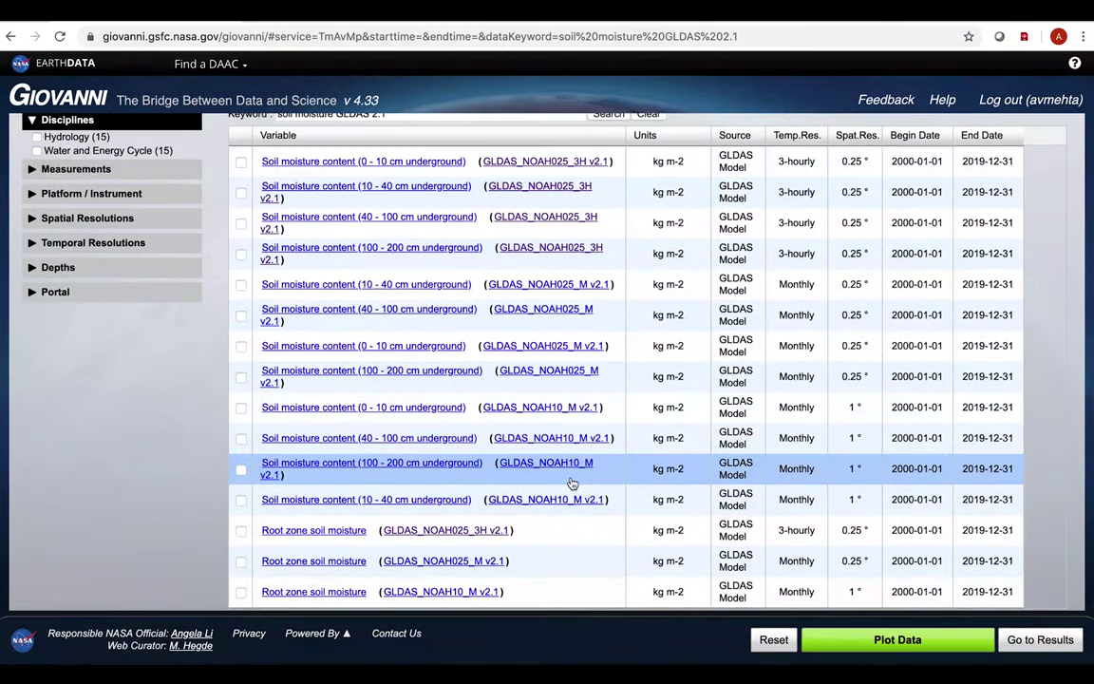
triple_click(571, 484)
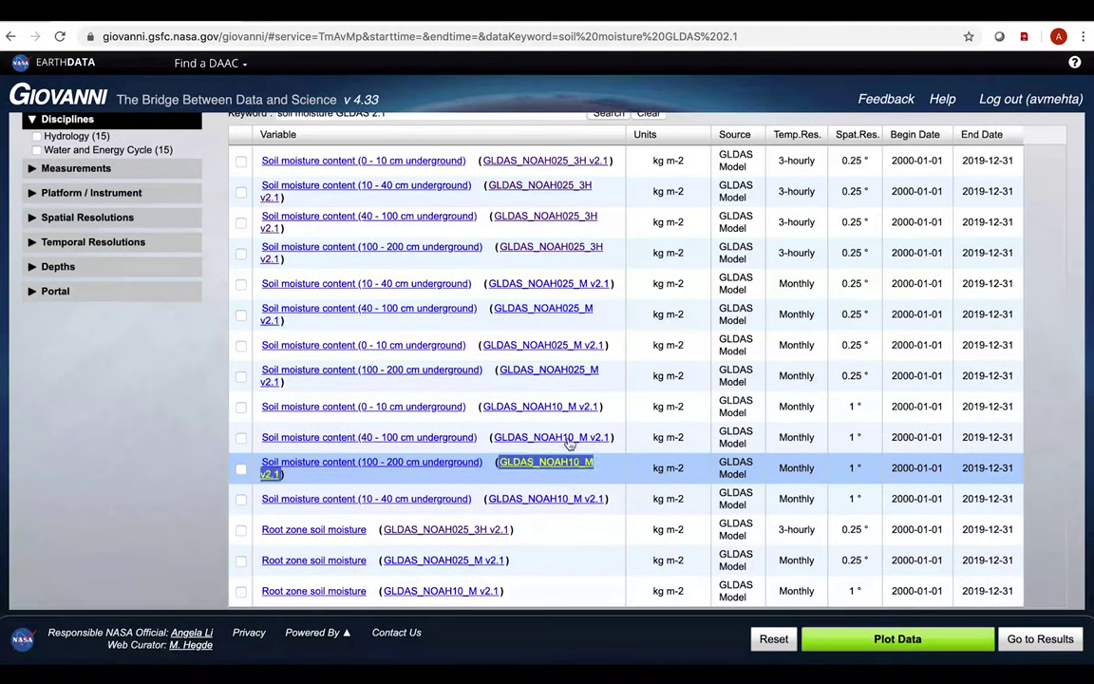
left_click(672, 219)
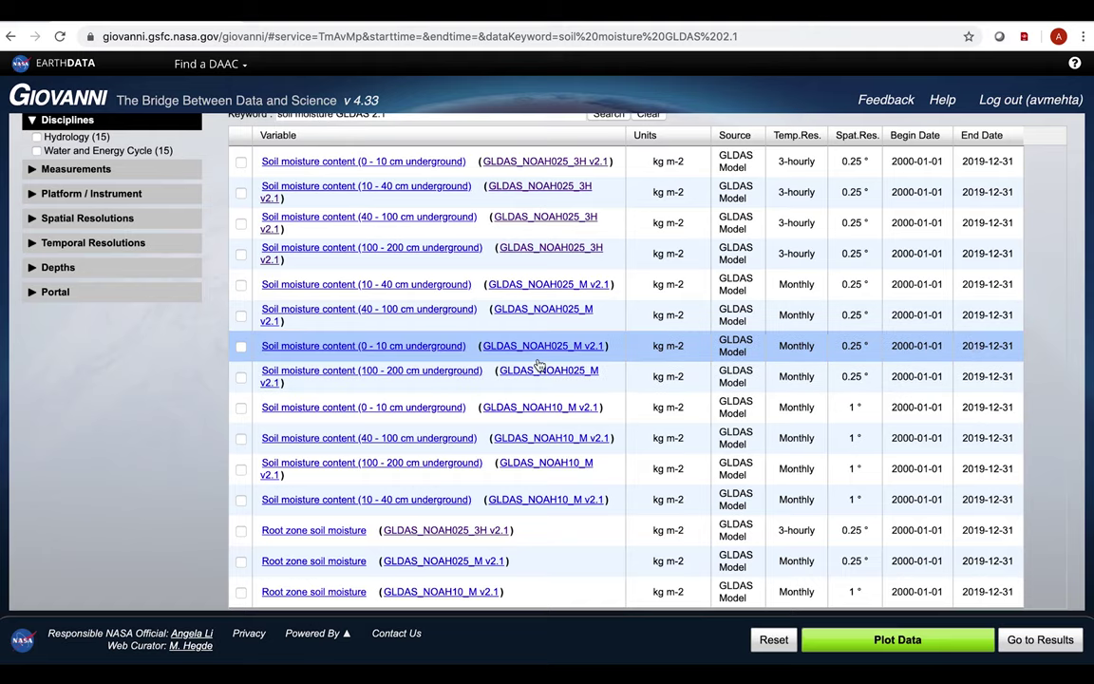
left_click(241, 347)
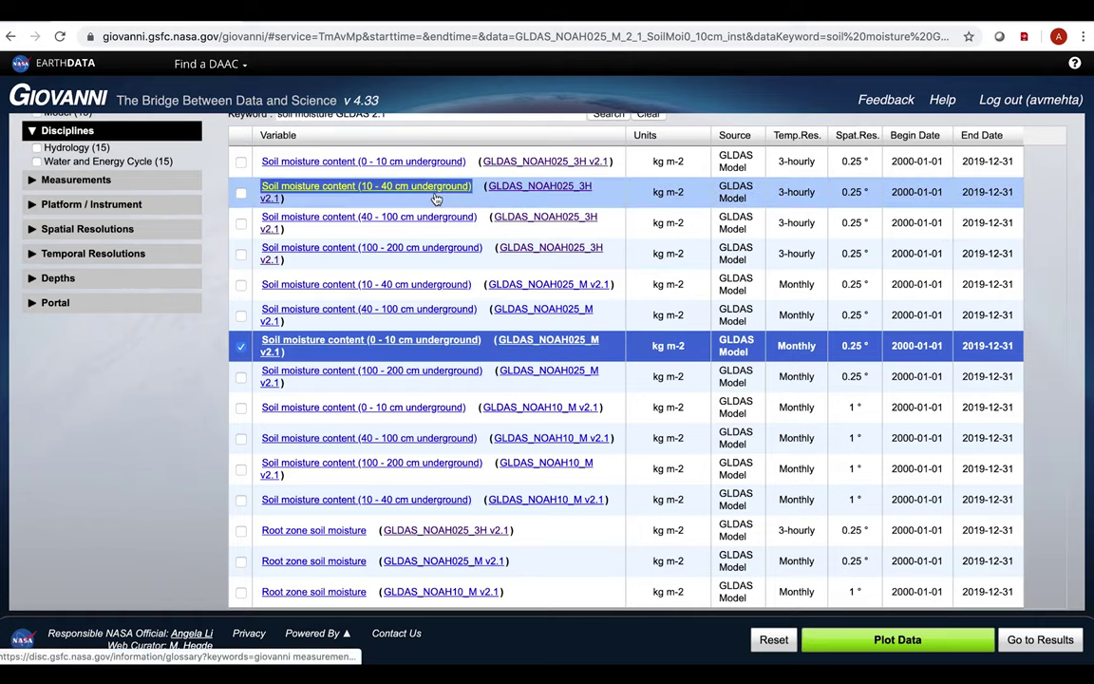
Review the available plot types, including the Vertical, Miscellaneous and Maps choices
scroll(435, 196, "up", 3)
left_click(129, 173)
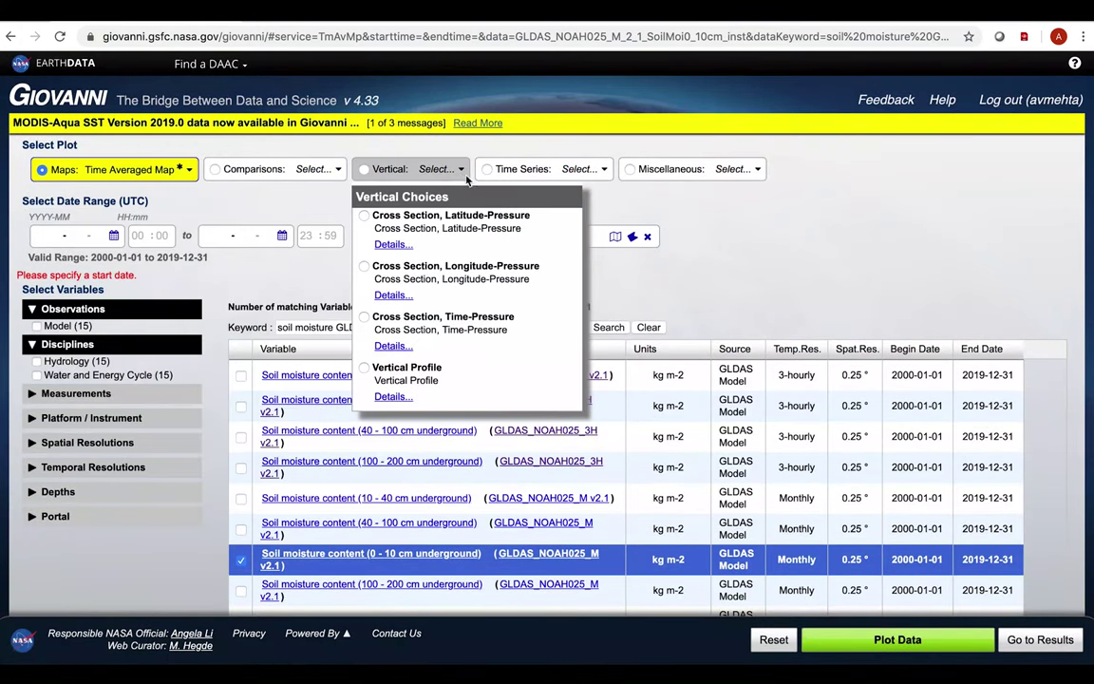
mouse_move(690, 170)
mouse_move(97, 170)
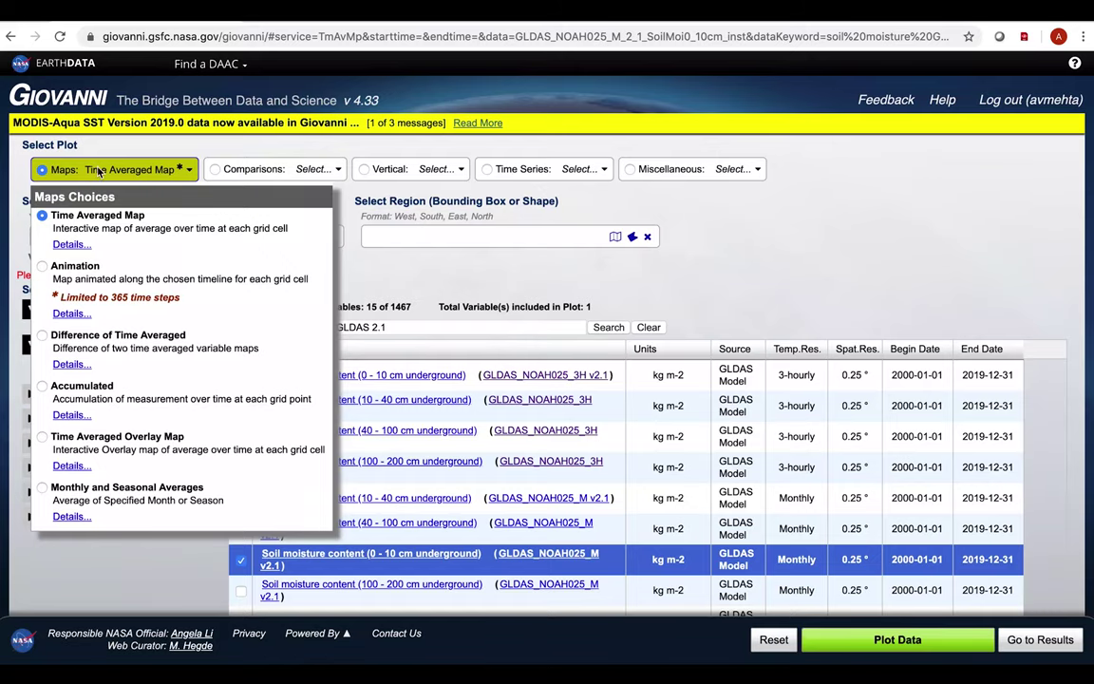
Compare the available plot categories and choose the Seasonal (inter annual) time series as the plot type
mouse_move(246, 168)
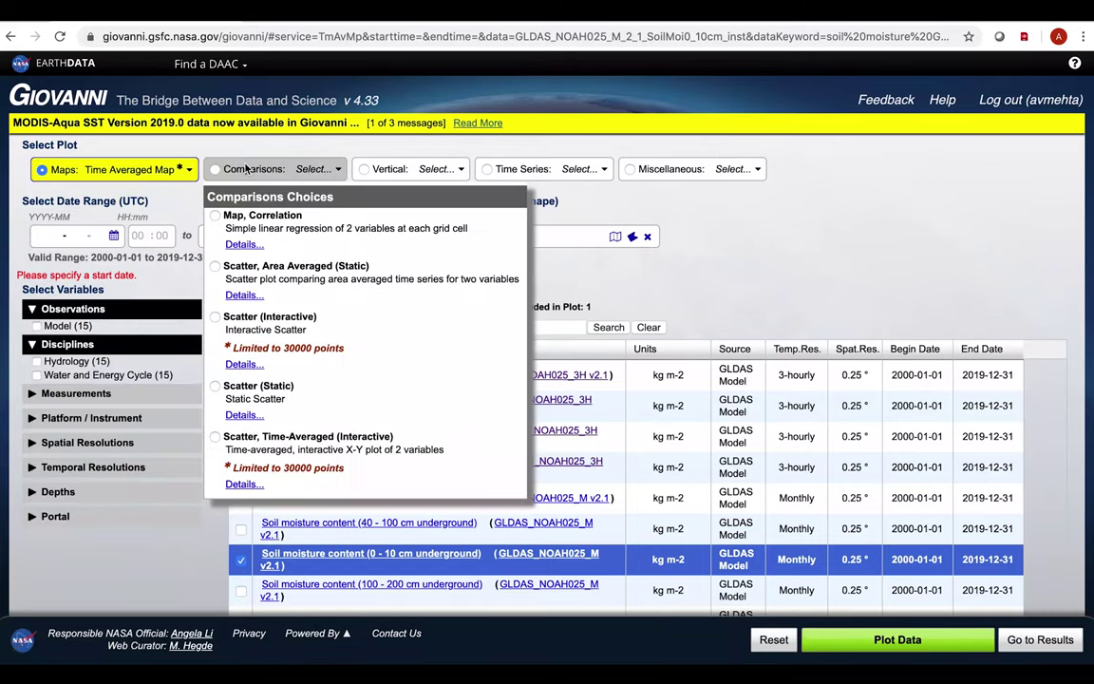
mouse_move(388, 169)
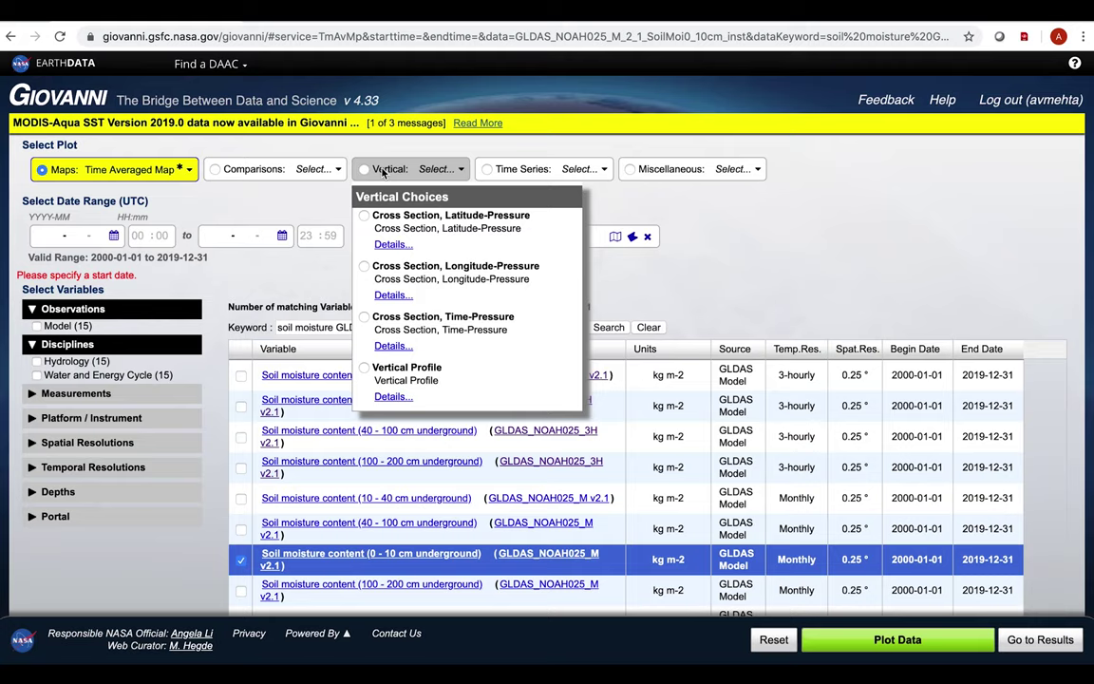
mouse_move(523, 181)
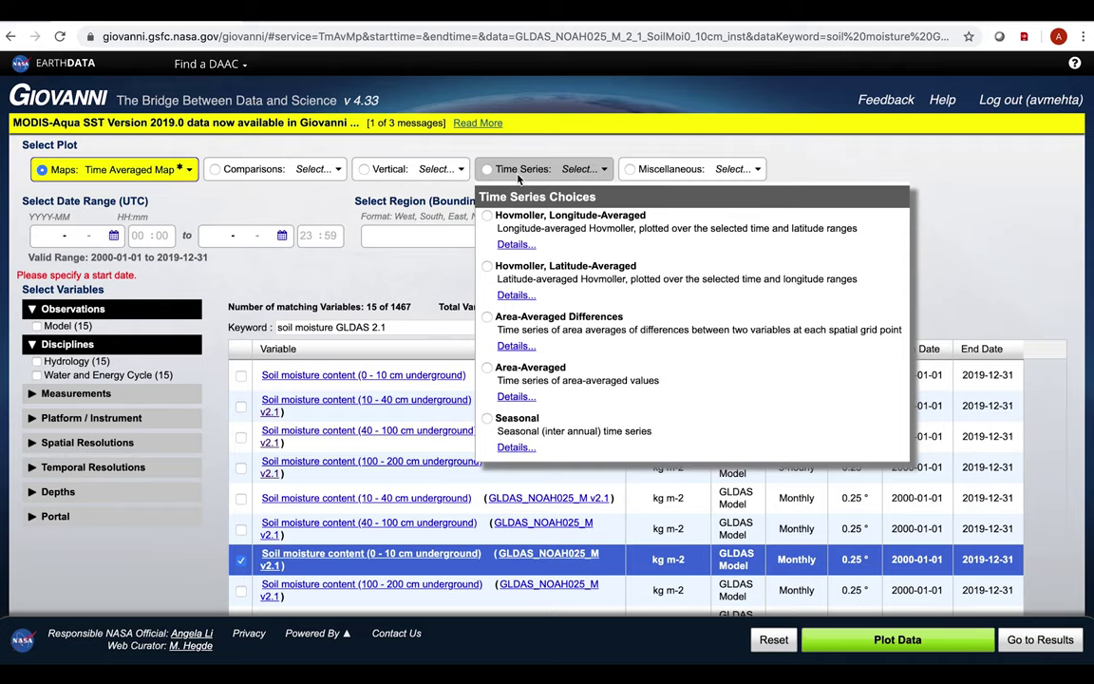
mouse_move(662, 170)
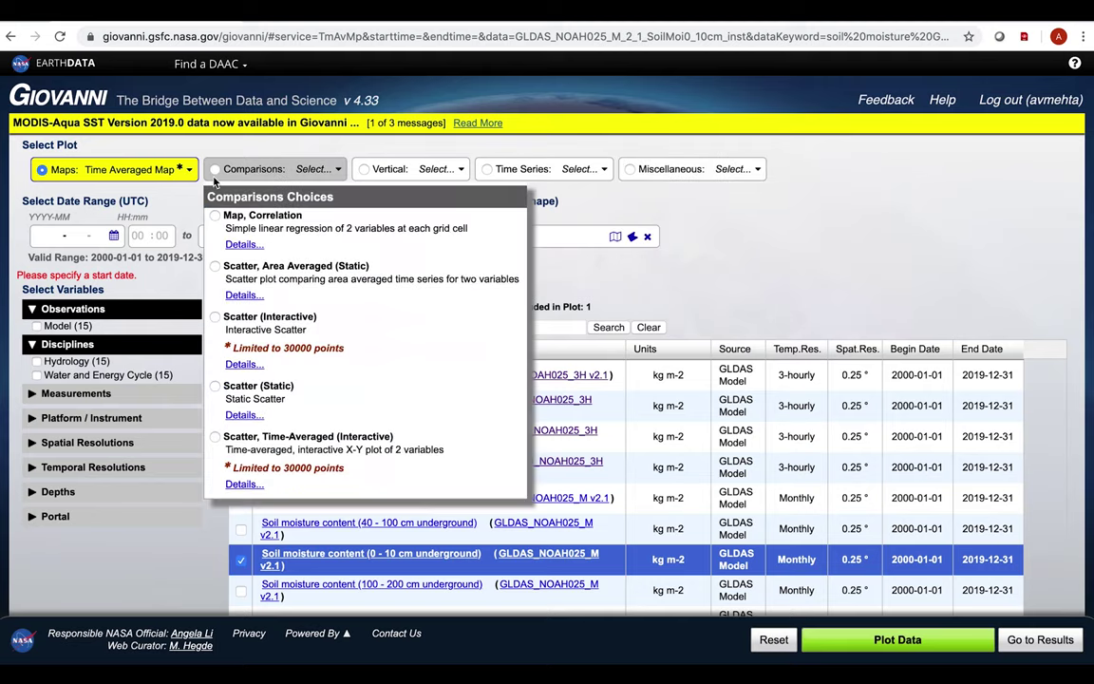
mouse_move(143, 169)
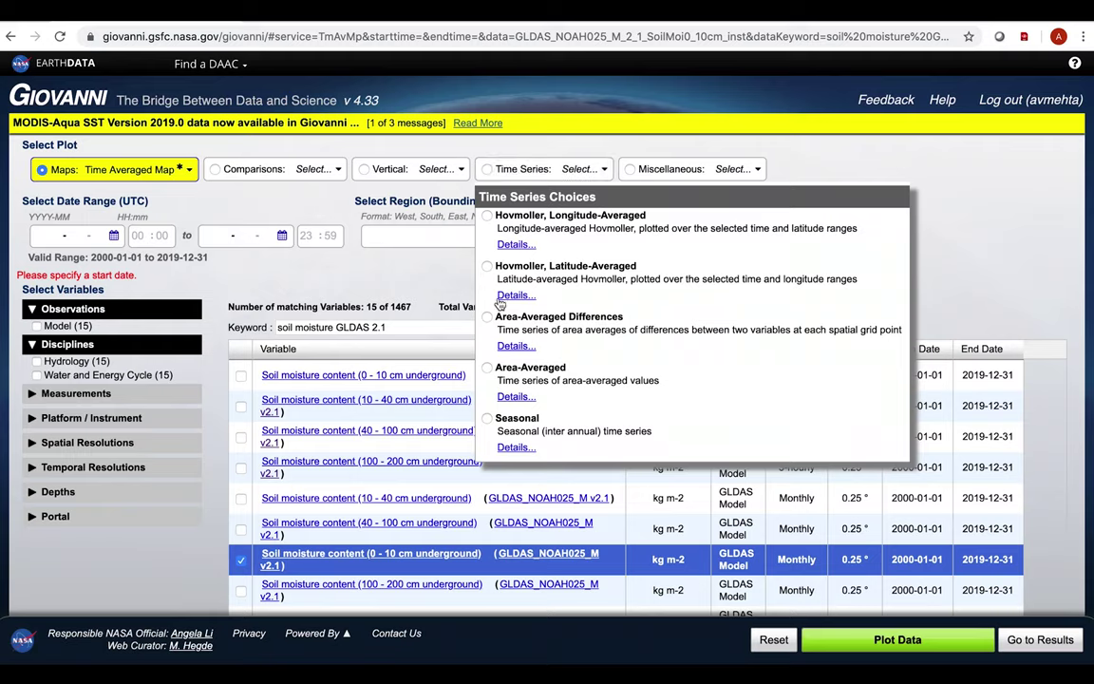
left_click(487, 420)
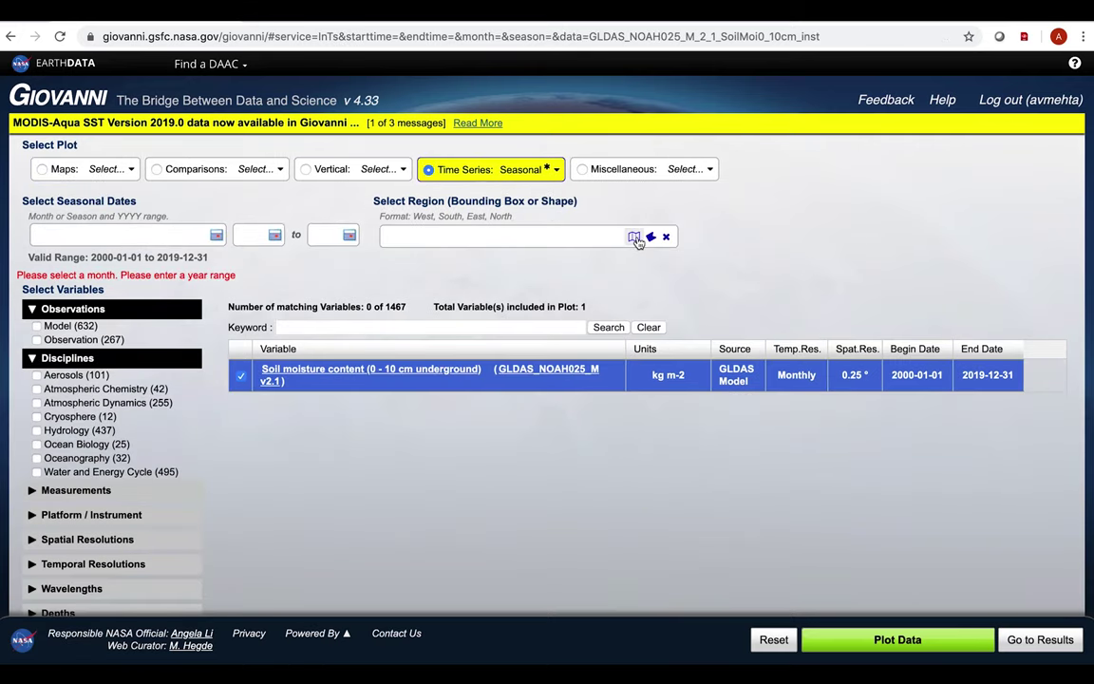
Set the plot region to the country shape of Thailand
left_click(634, 237)
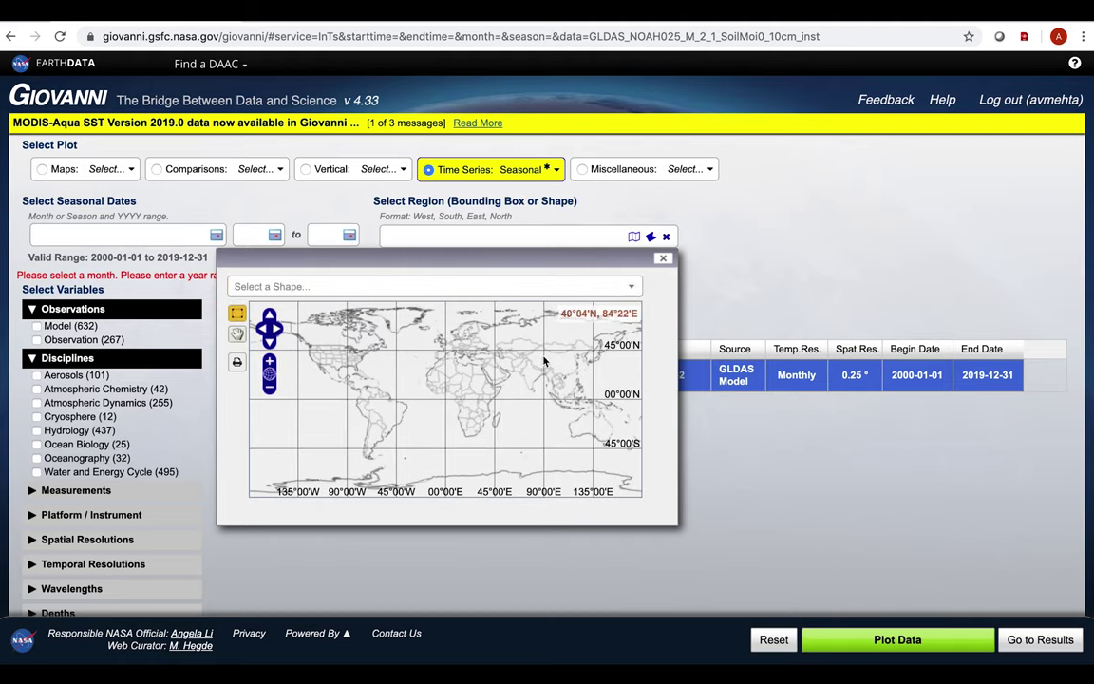
left_click(666, 263)
left_click(651, 237)
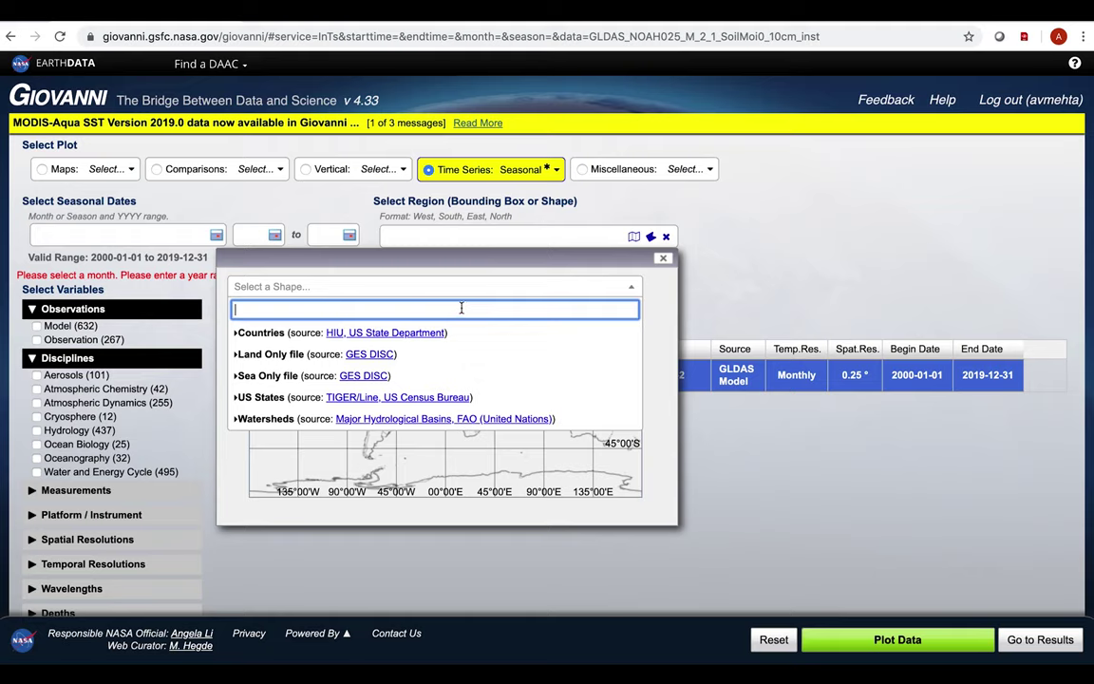
type("Tha")
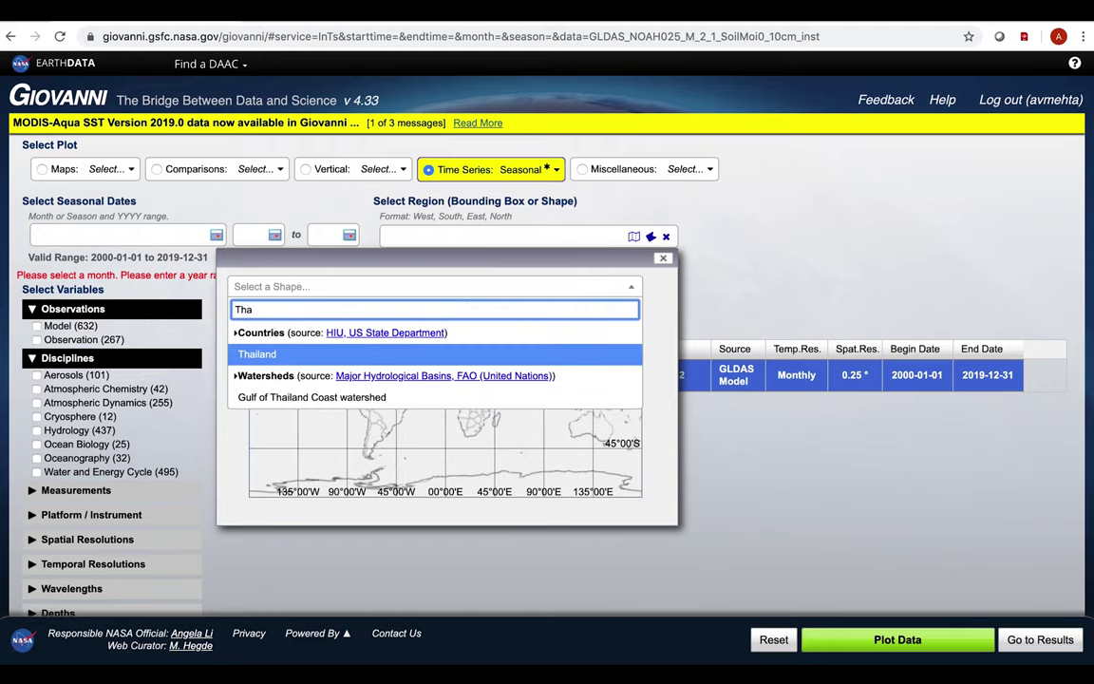
type("iland")
left_click(258, 355)
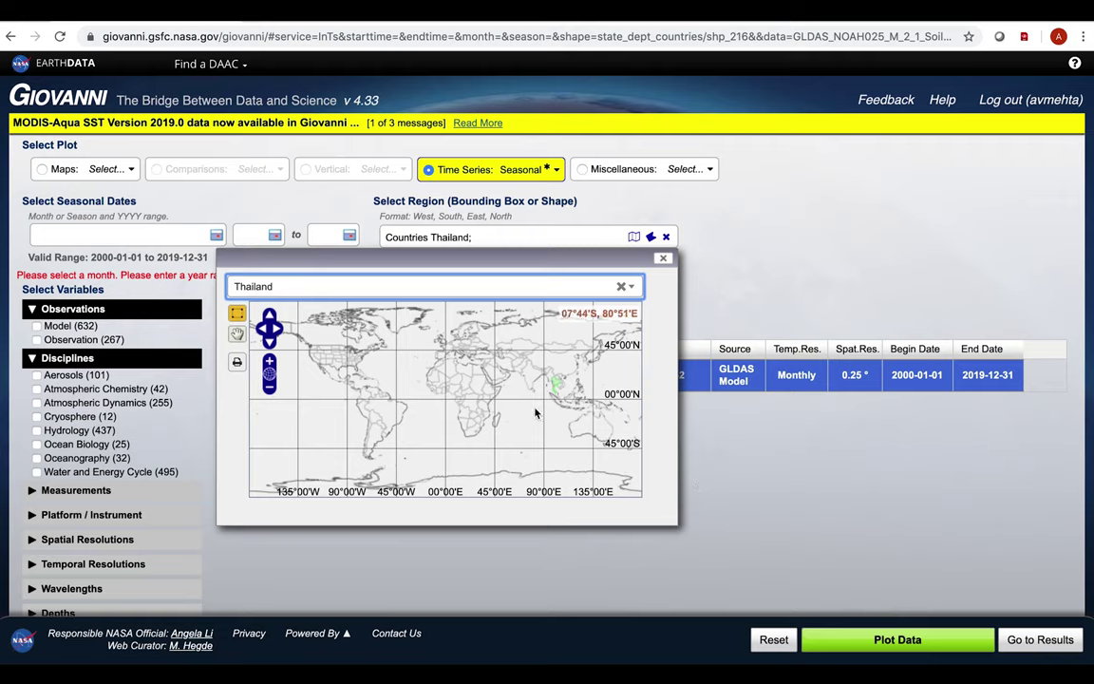
left_click(663, 258)
Include all twelve months, January through December, in the seasonal dates
left_click(274, 235)
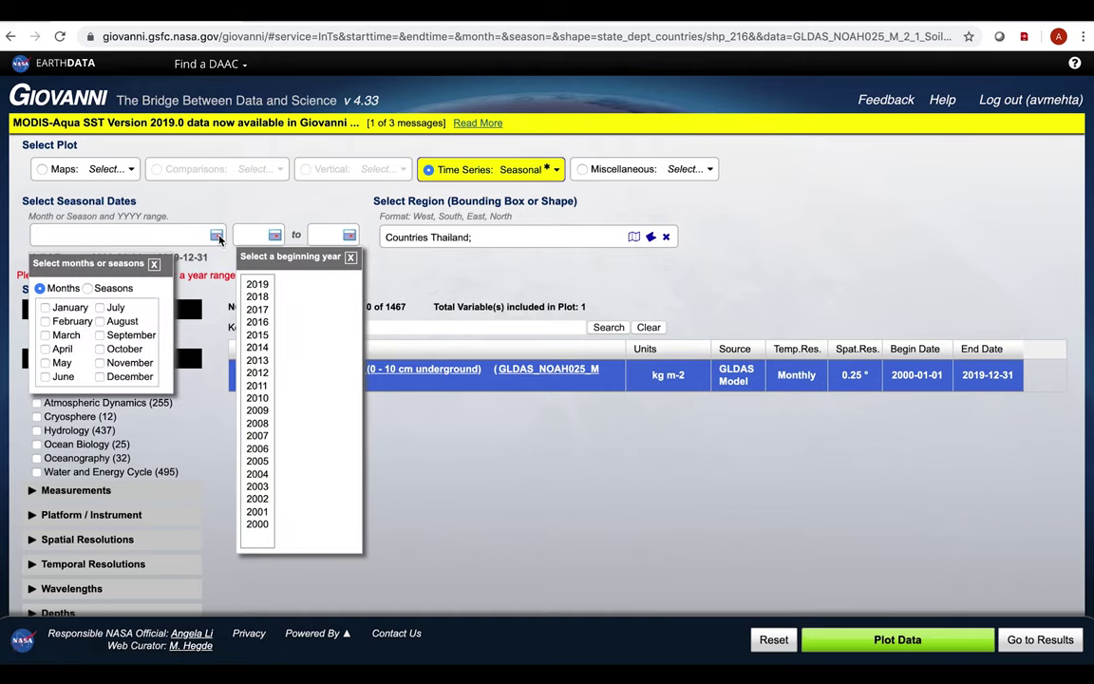
left_click(44, 308)
left_click(45, 321)
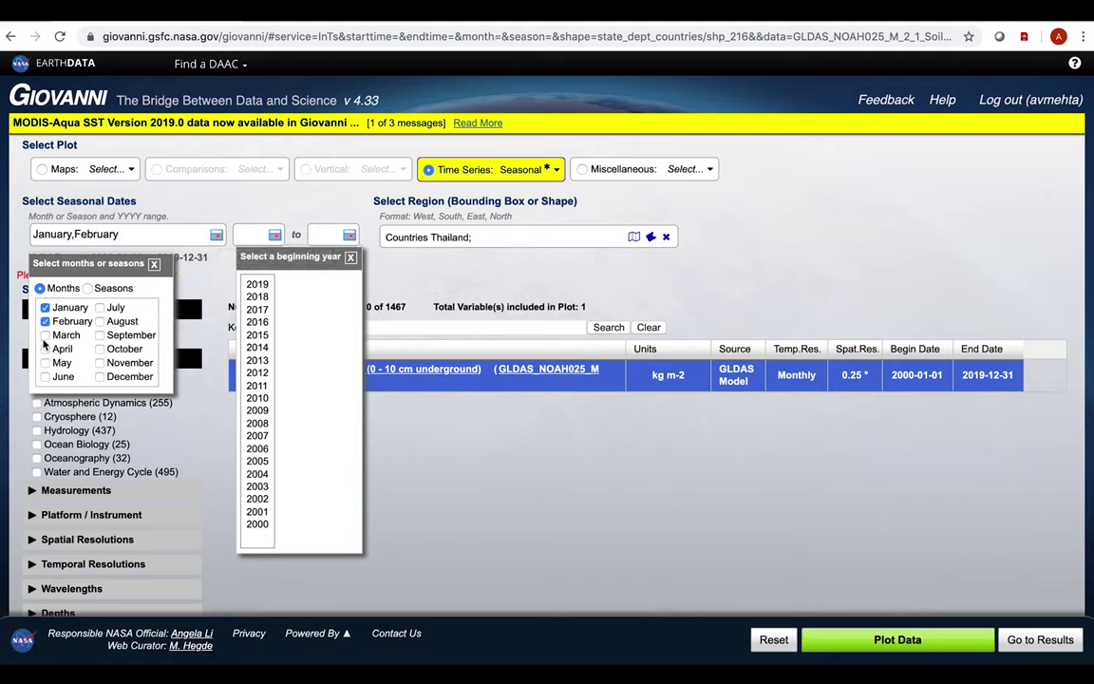
left_click(44, 335)
left_click(44, 348)
left_click(45, 363)
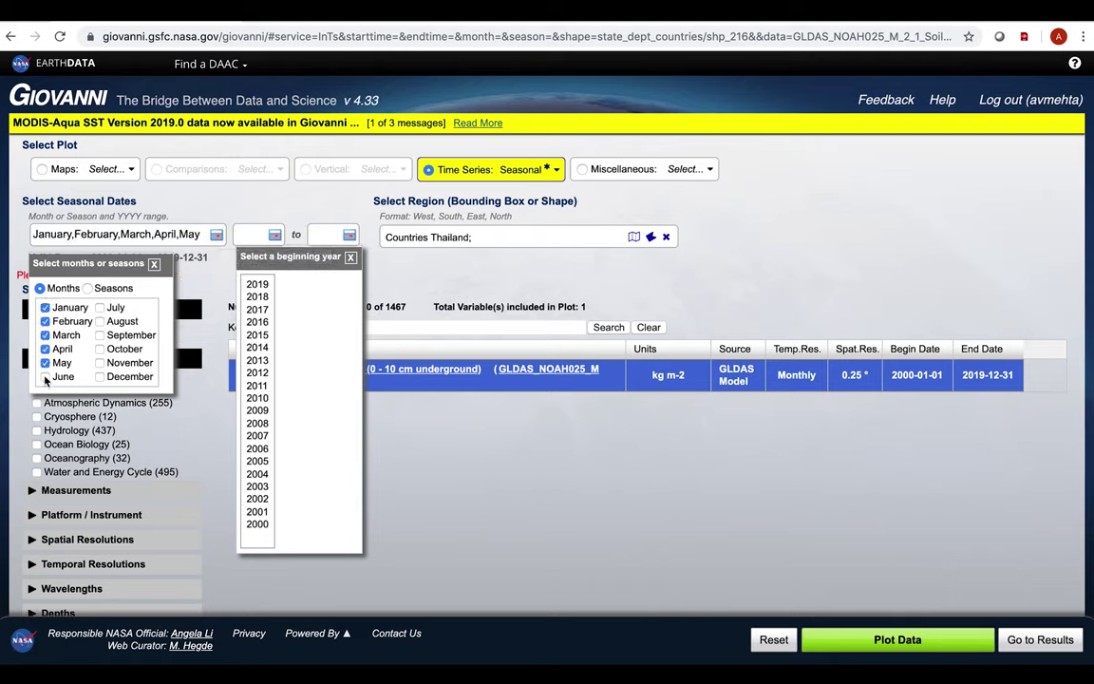
left_click(45, 377)
left_click(100, 308)
left_click(100, 321)
left_click(99, 335)
left_click(100, 348)
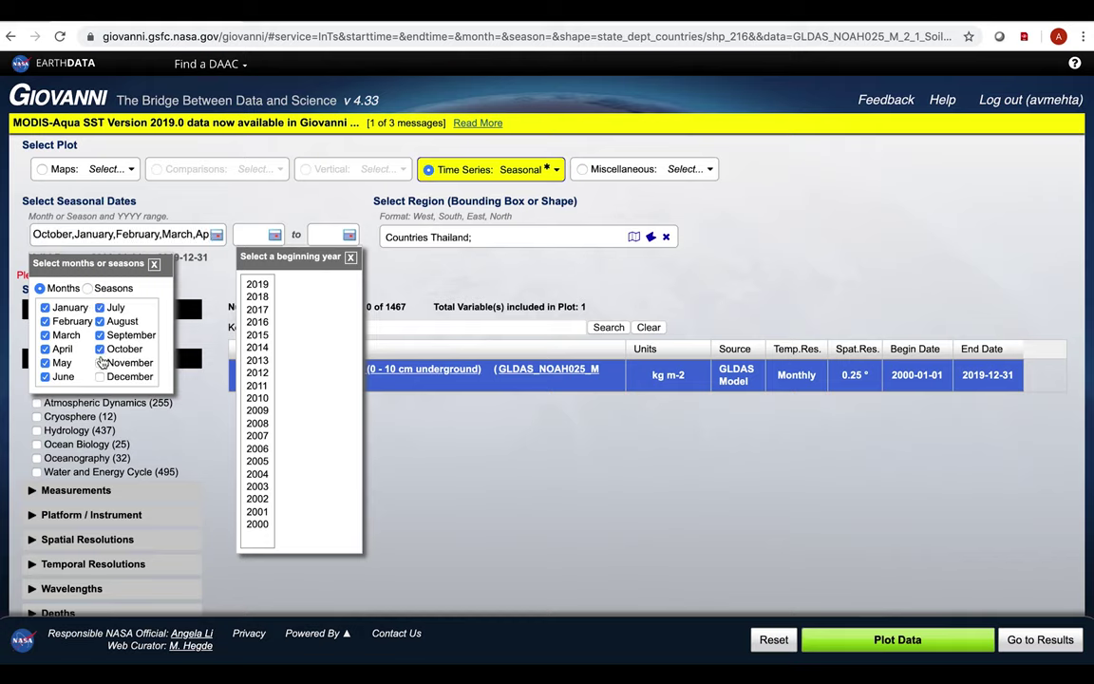
left_click(100, 363)
left_click(100, 377)
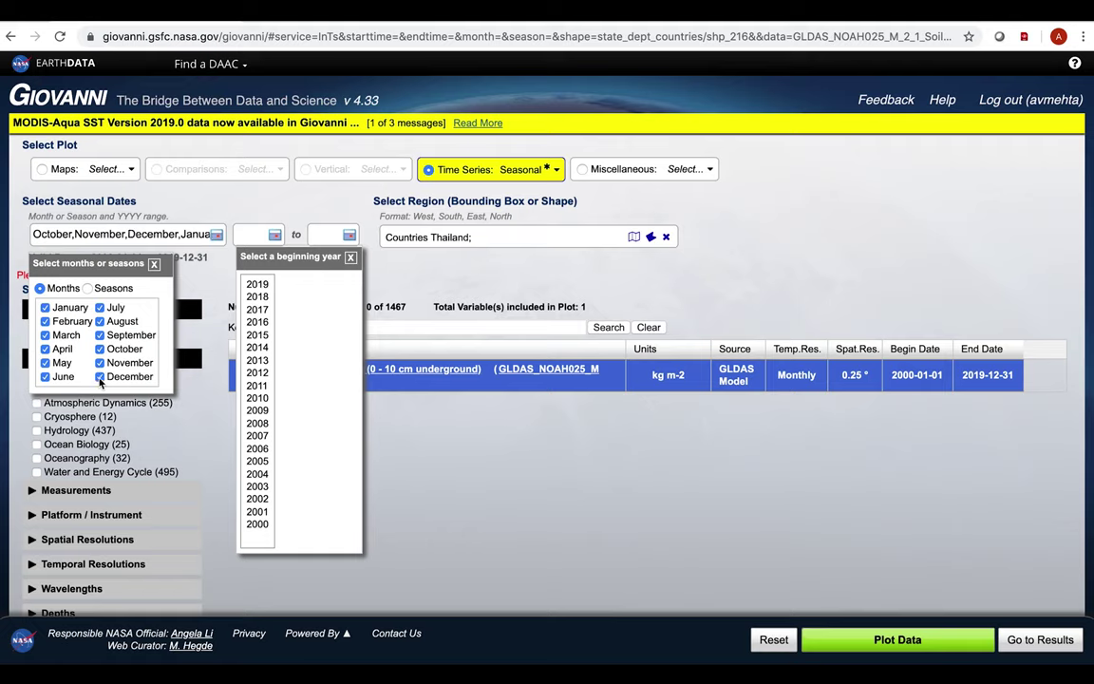
Set the seasonal year range from 2000 to 2019
left_click(258, 523)
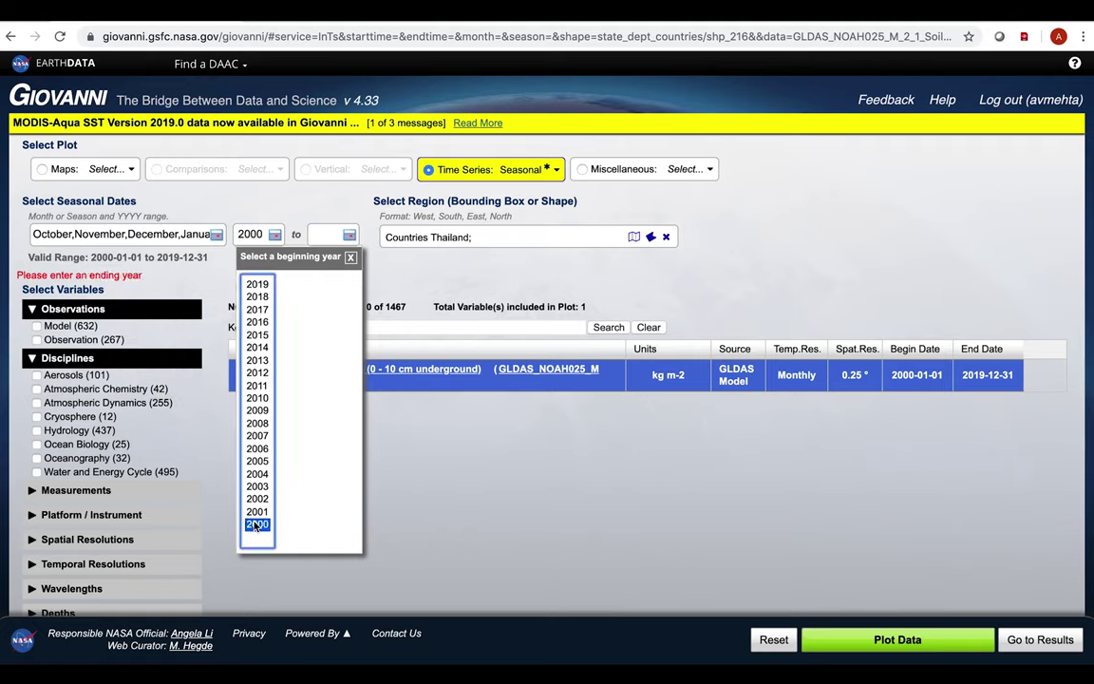
left_click(262, 286)
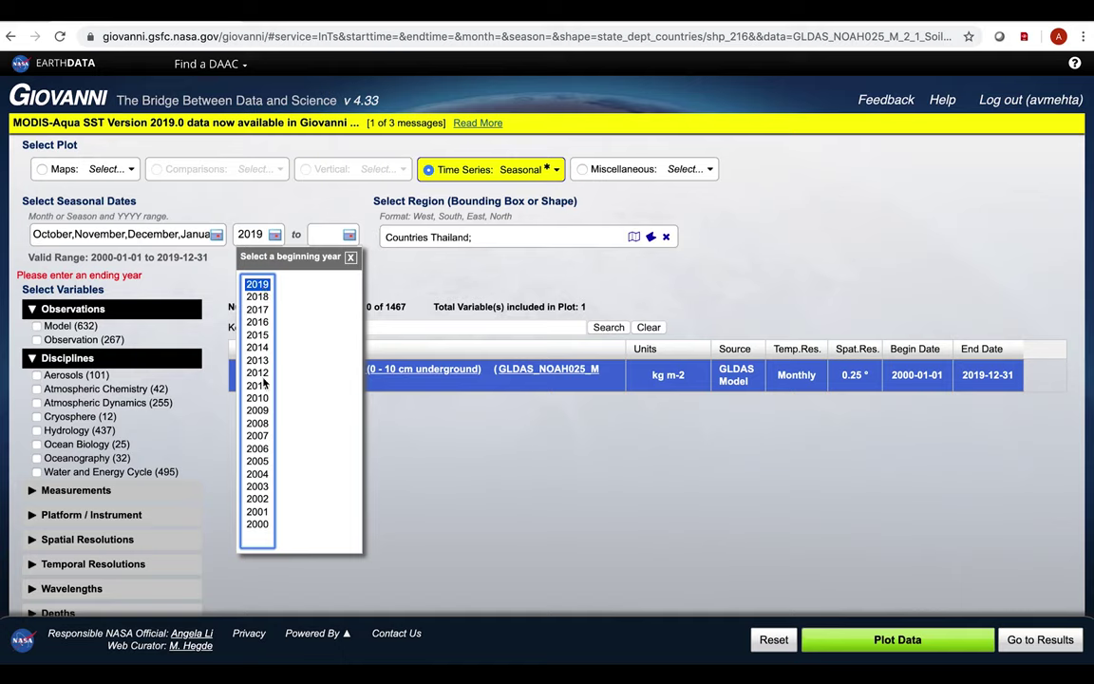
left_click(249, 234)
left_click(256, 524)
left_click(323, 234)
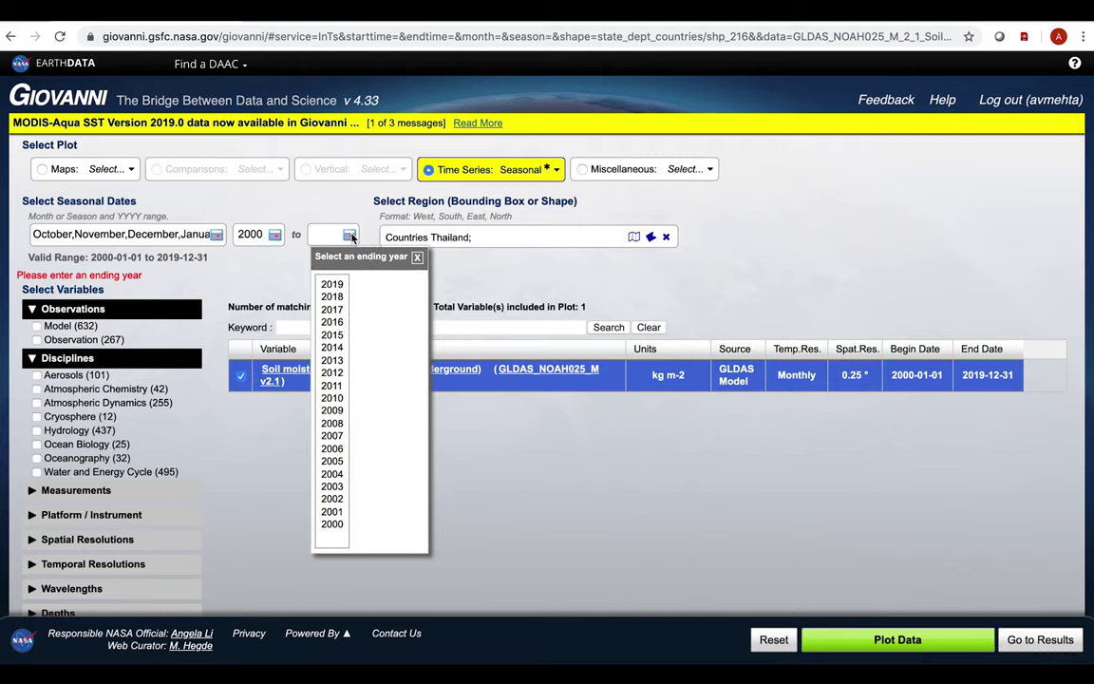
left_click(333, 285)
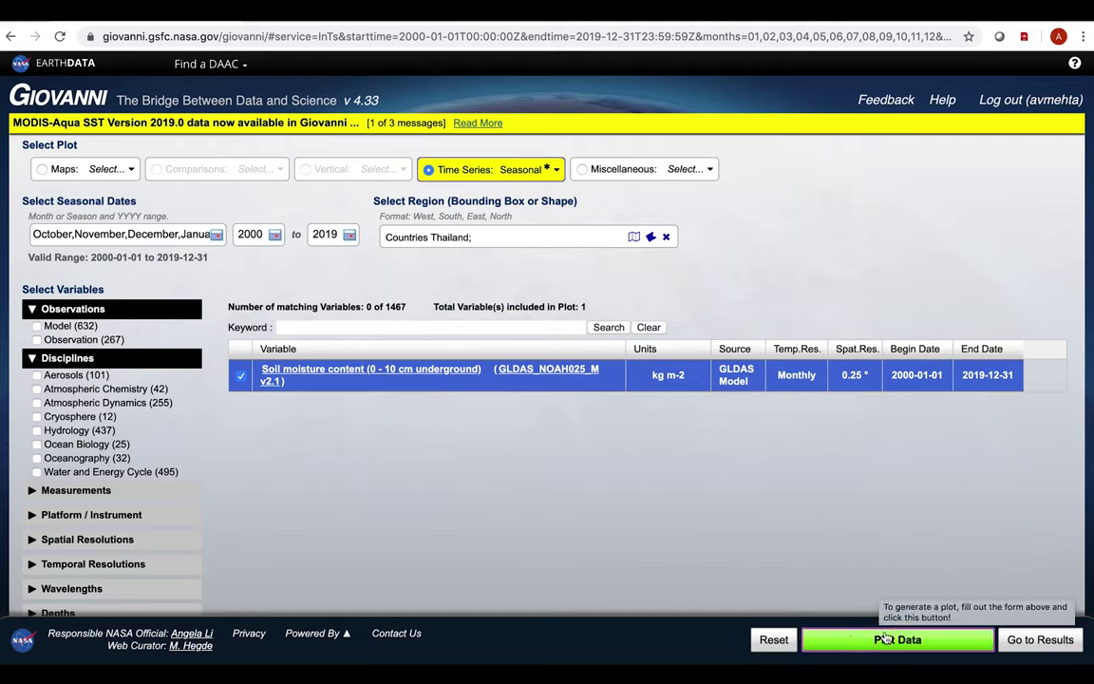
Go to the results and open the plot of history entry 4, Time Series, Seasonal
left_click(1040, 639)
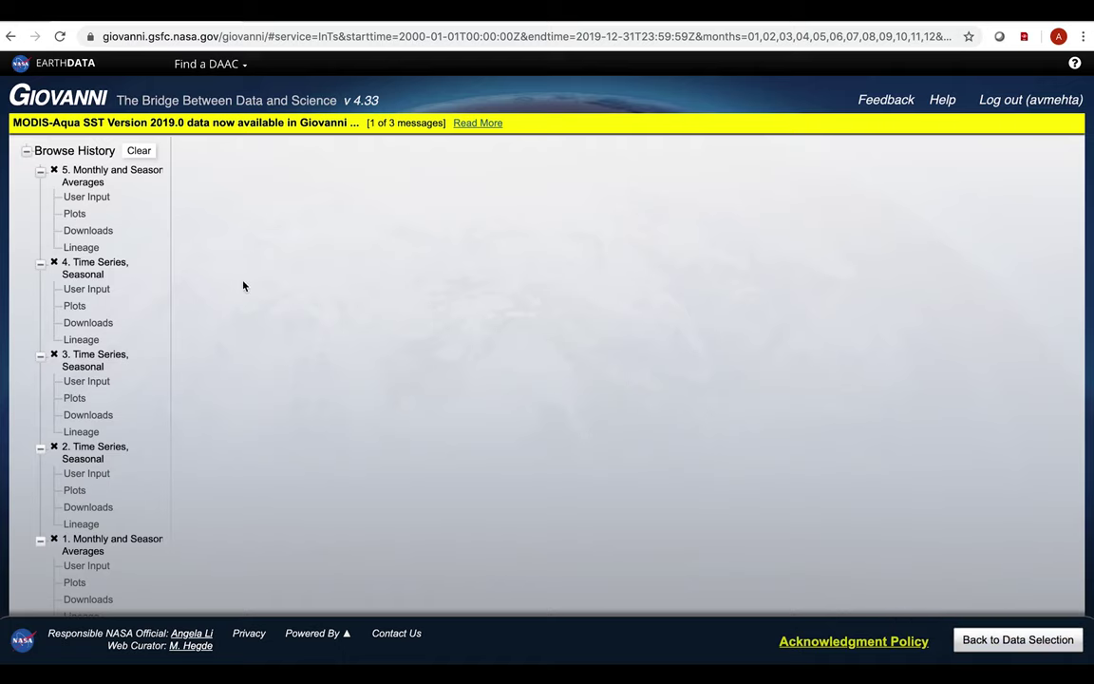
left_click(92, 306)
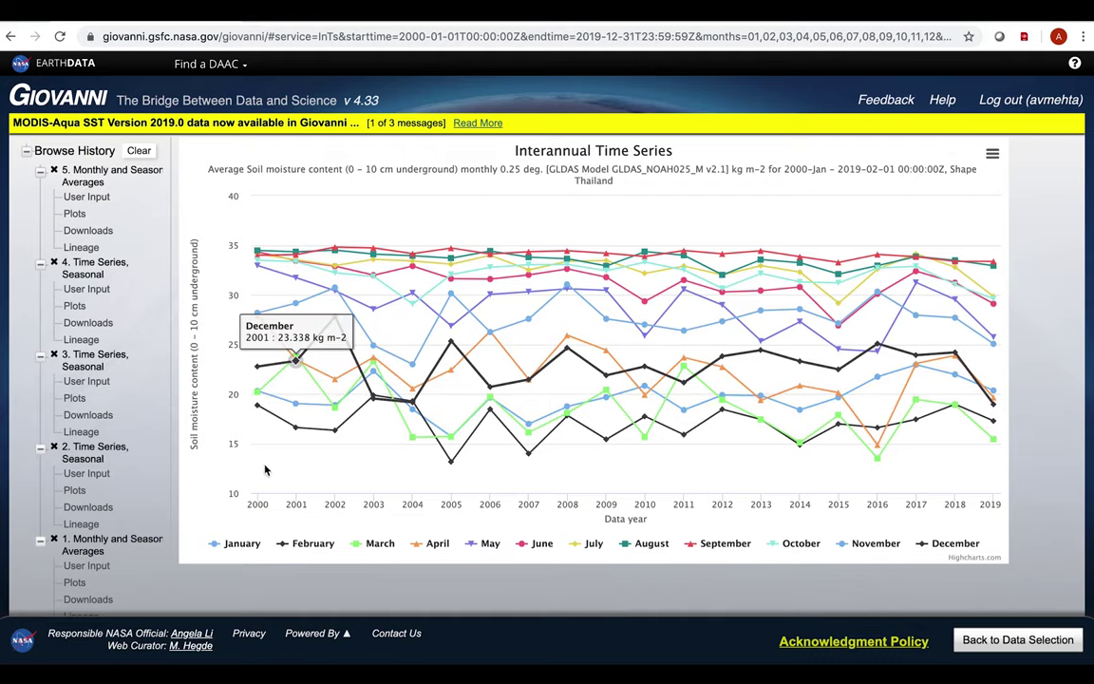
Hide the January and February series in the Interannual Time Series chart
left_click(242, 546)
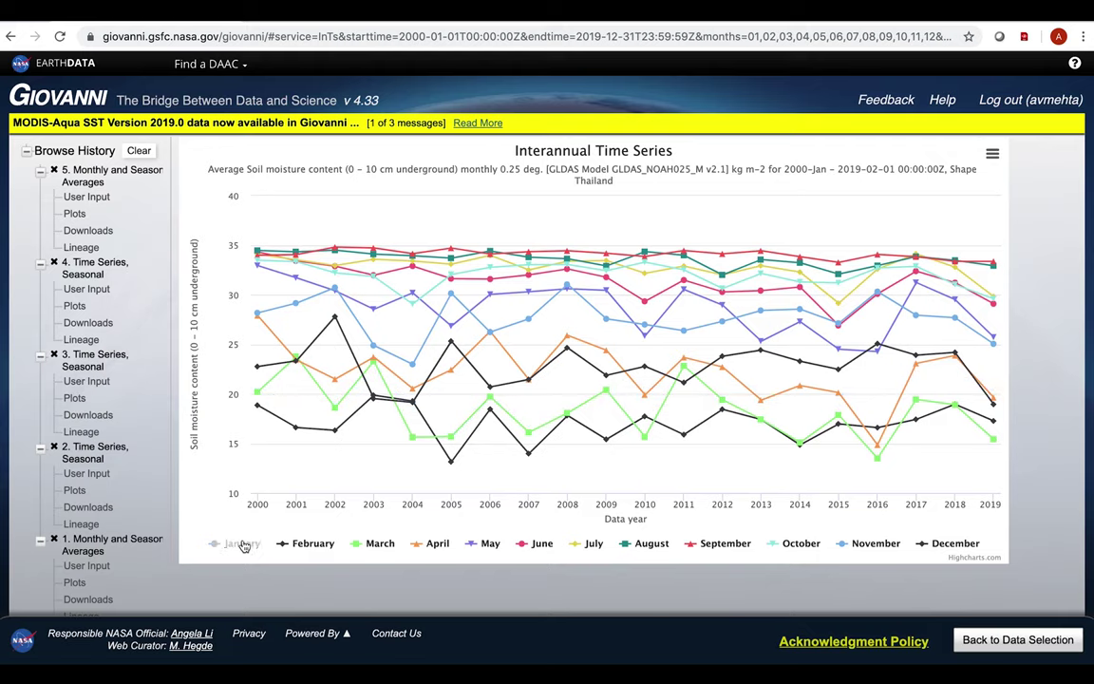
left_click(302, 545)
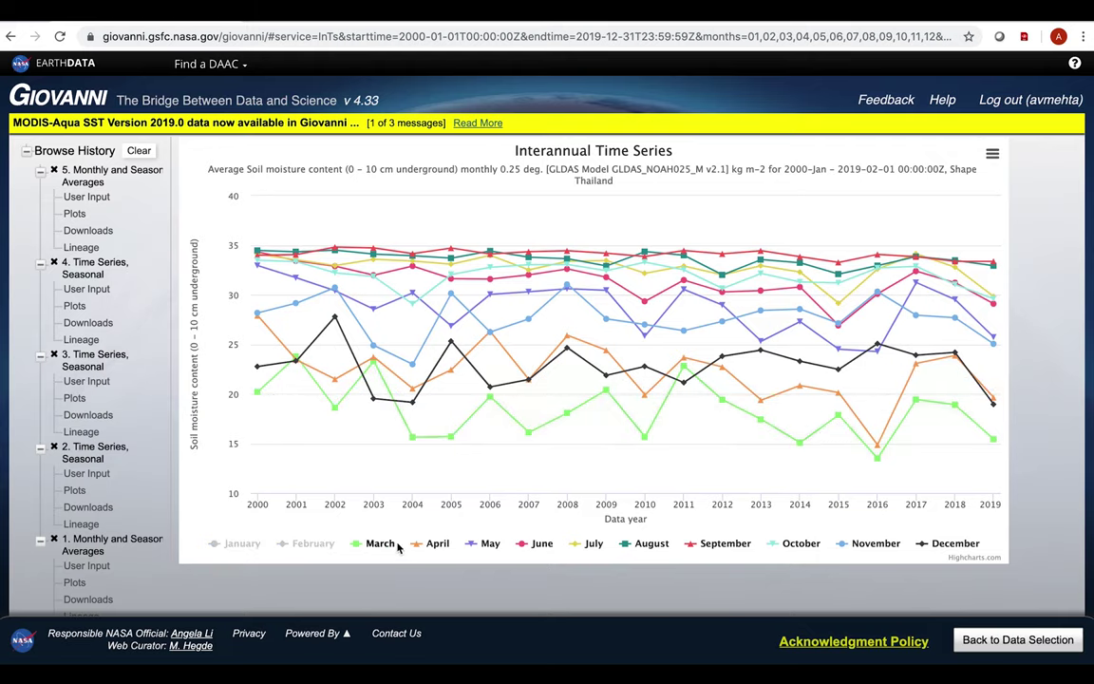